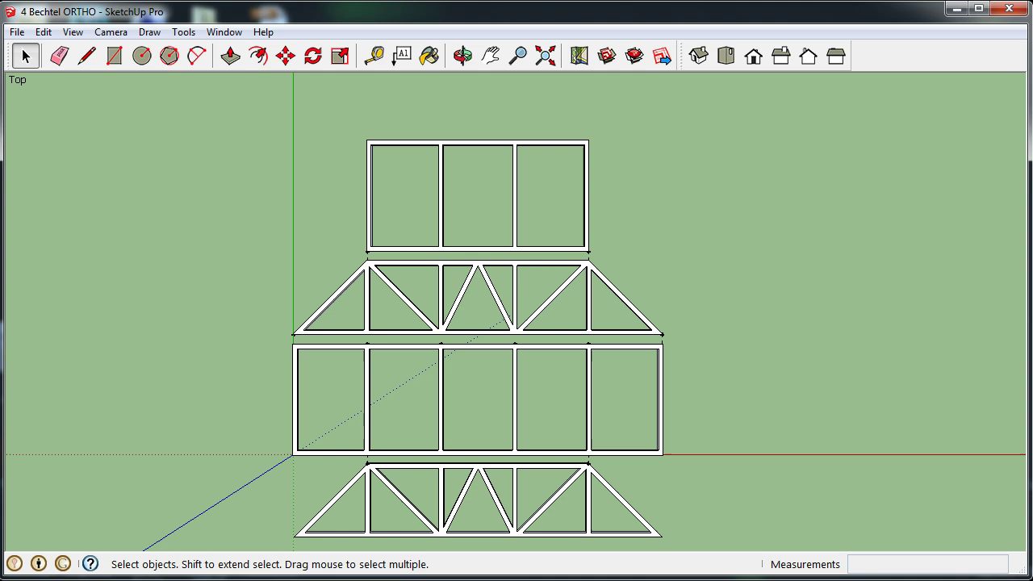
Step: Locate SketchUp 2013 in the APPV Testing Only program folder
{"action": "key", "text": "super"}
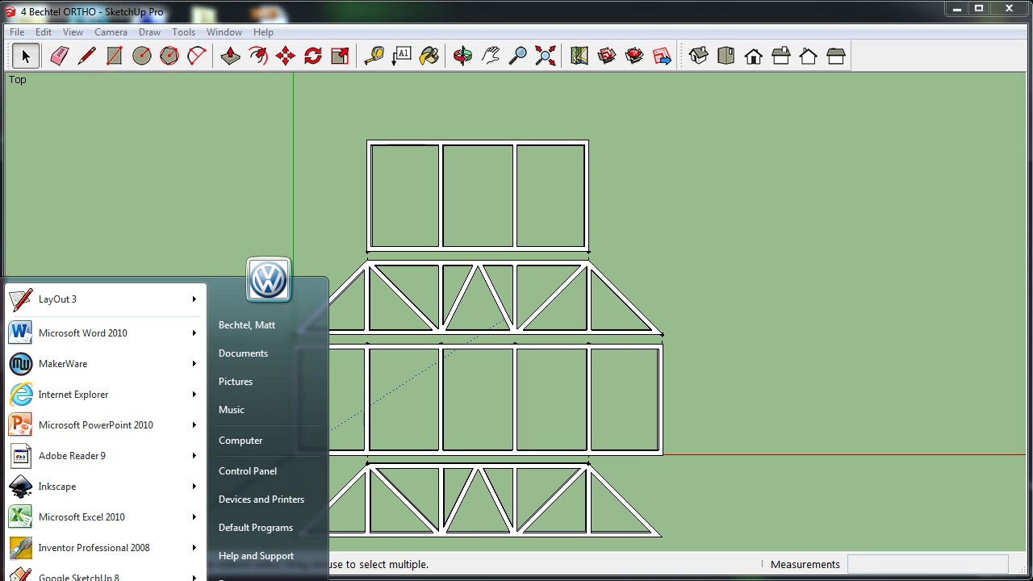
{"action": "left_click", "coordinate": [48, 578]}
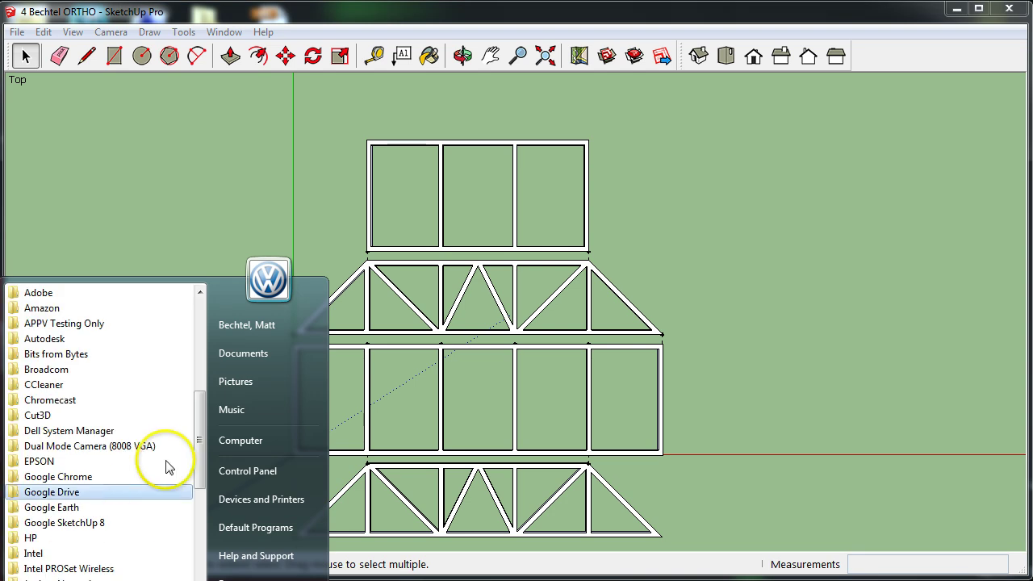
{"action": "left_click", "coordinate": [82, 327]}
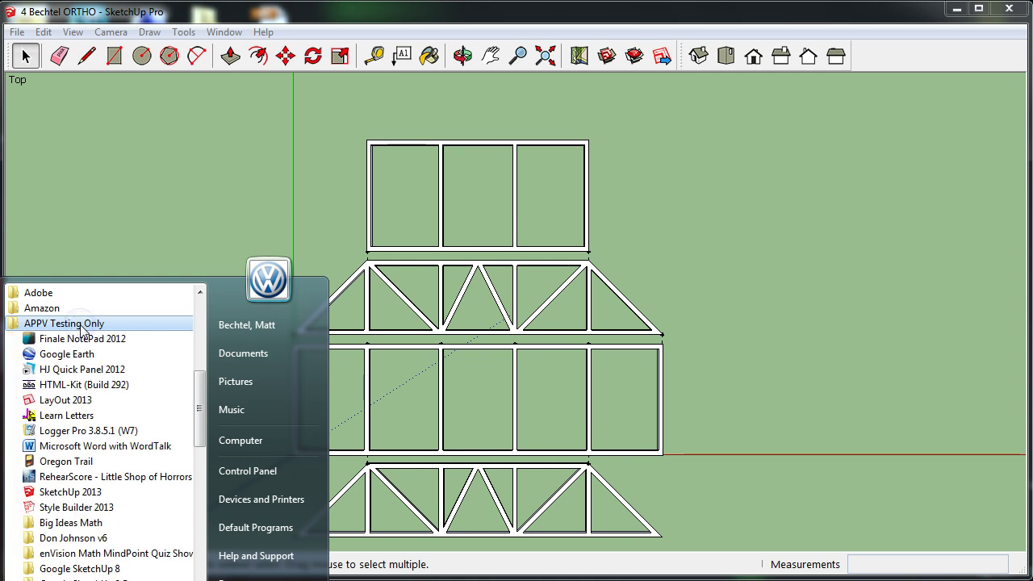
{"action": "left_click", "coordinate": [84, 492]}
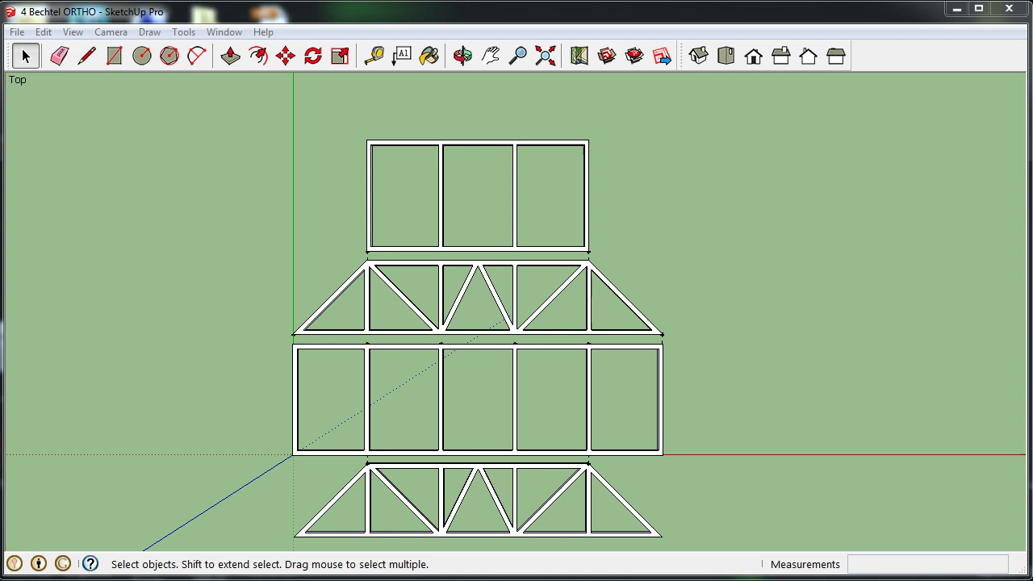
Step: Examine the SketchUp file versions offered when saving the model under another name, and leave without saving
{"action": "key", "text": "alt"}
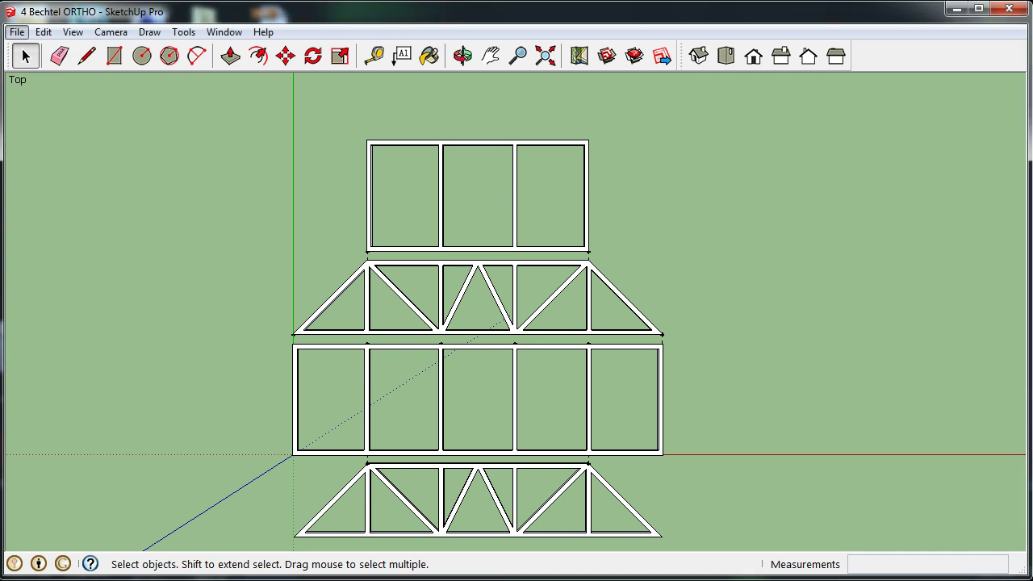
{"action": "key", "text": "Down"}
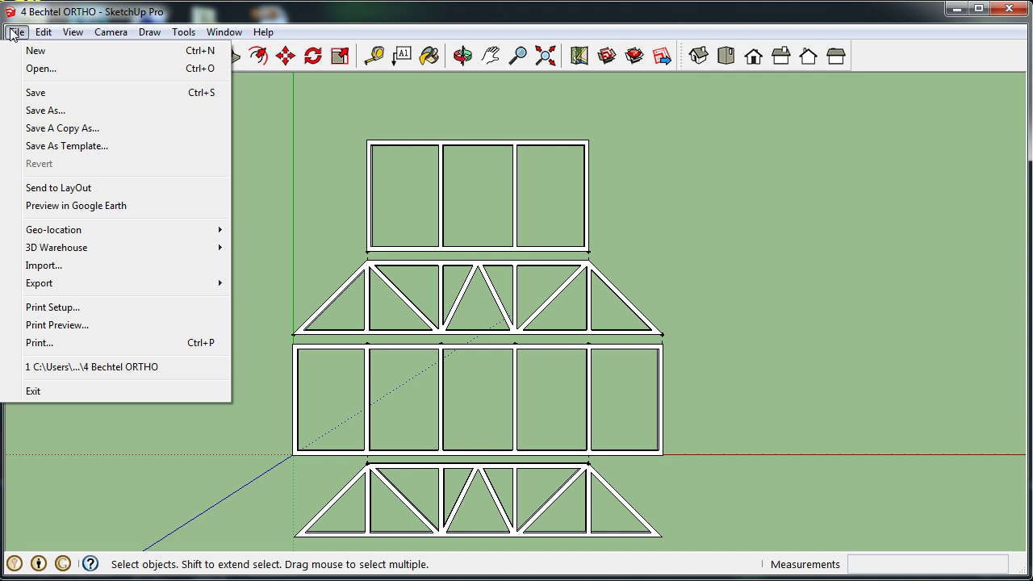
{"action": "left_click", "coordinate": [11, 34]}
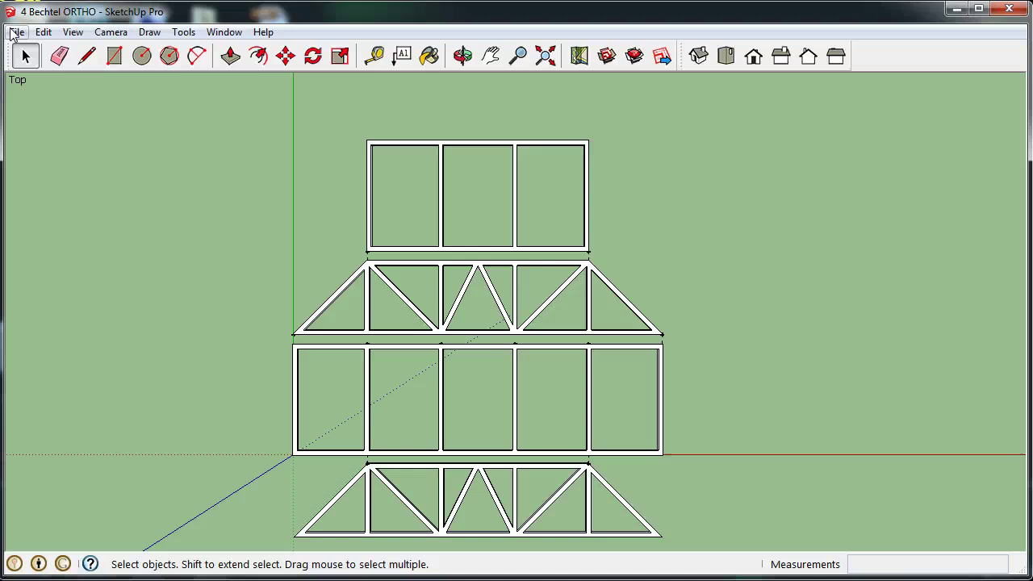
{"action": "left_click", "coordinate": [11, 34]}
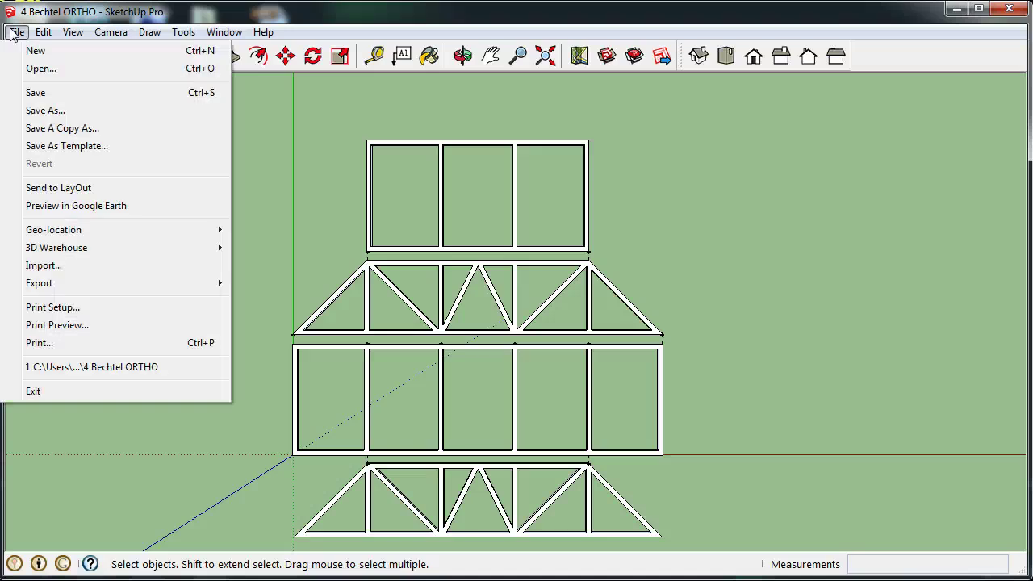
{"action": "left_click", "coordinate": [56, 111]}
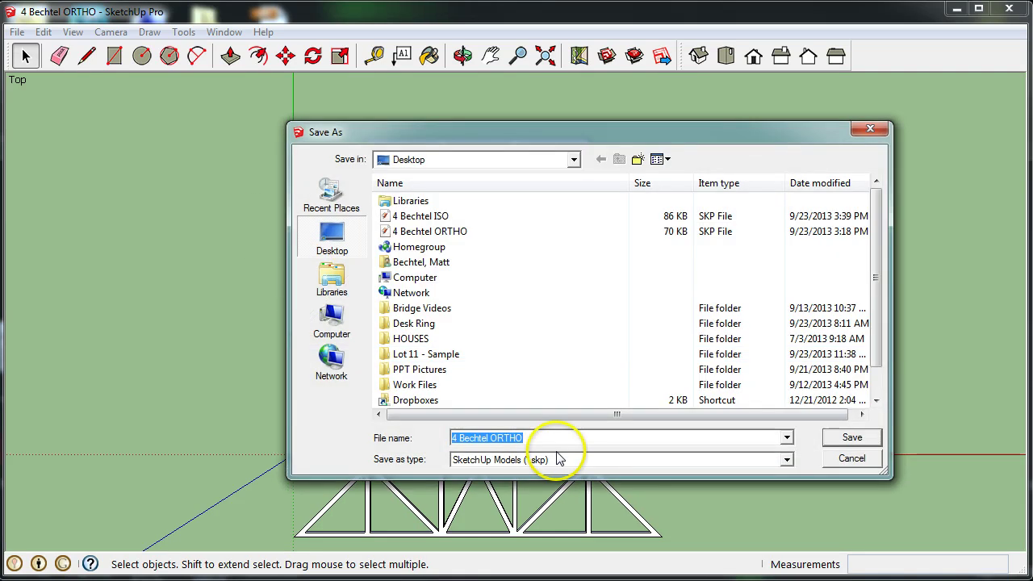
{"action": "left_click", "coordinate": [565, 459]}
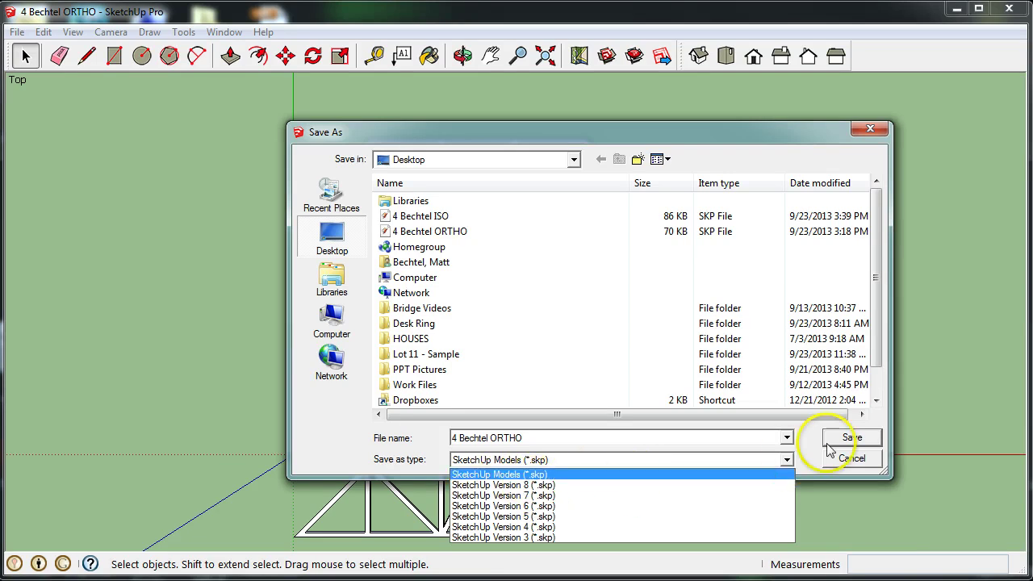
{"action": "left_click", "coordinate": [836, 466]}
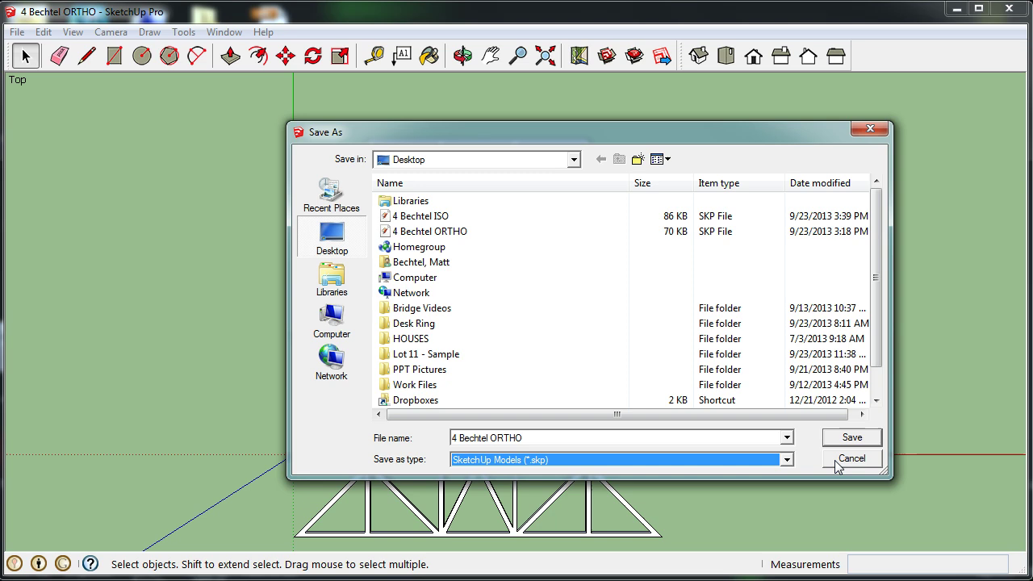
{"action": "left_click", "coordinate": [839, 460]}
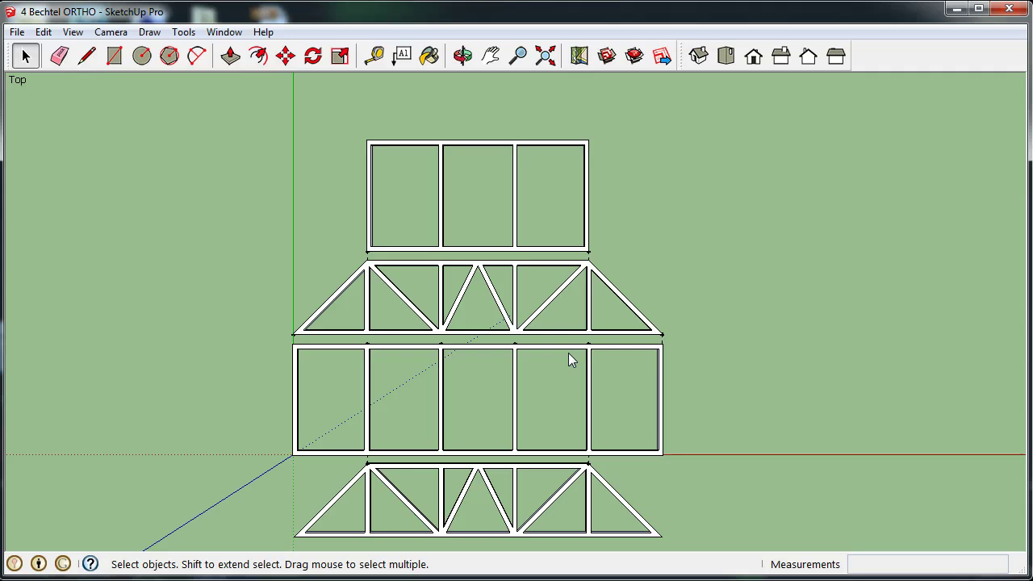
Step: Send the model to LayOut using the Letter Landscape div4 graph paper template
{"action": "left_click", "coordinate": [664, 63]}
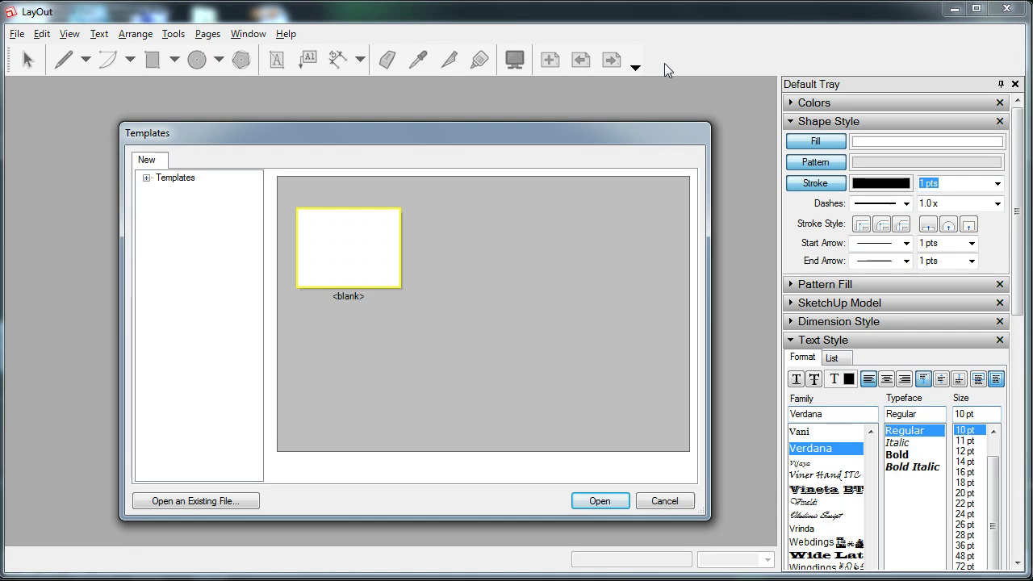
{"action": "left_click", "coordinate": [146, 178]}
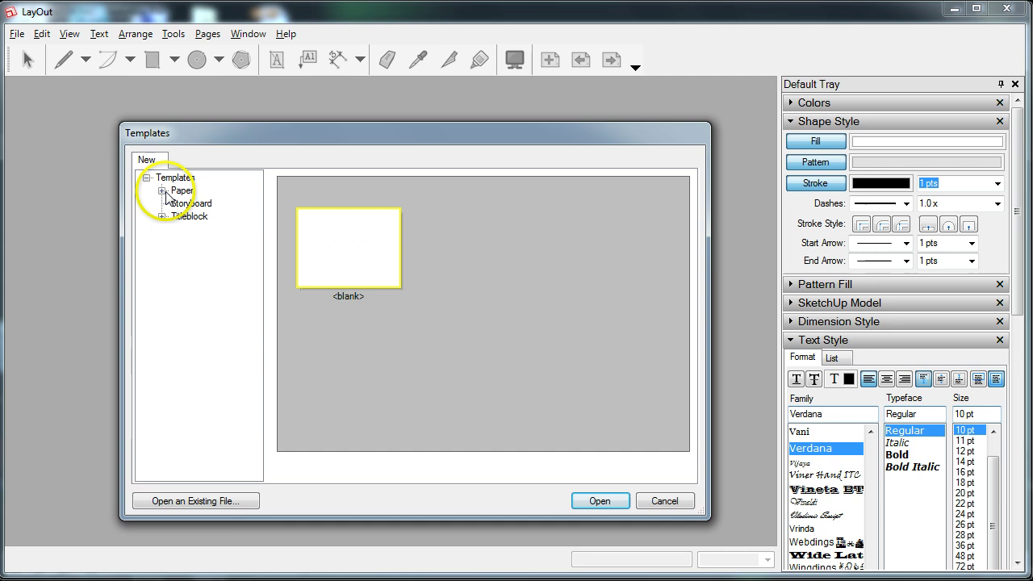
{"action": "left_click", "coordinate": [161, 192]}
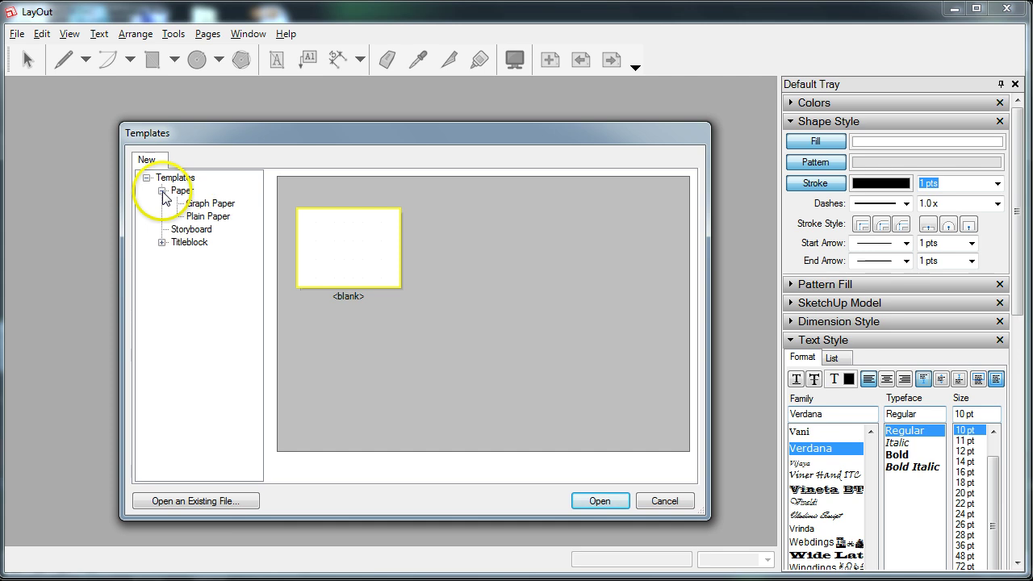
{"action": "left_click", "coordinate": [215, 204]}
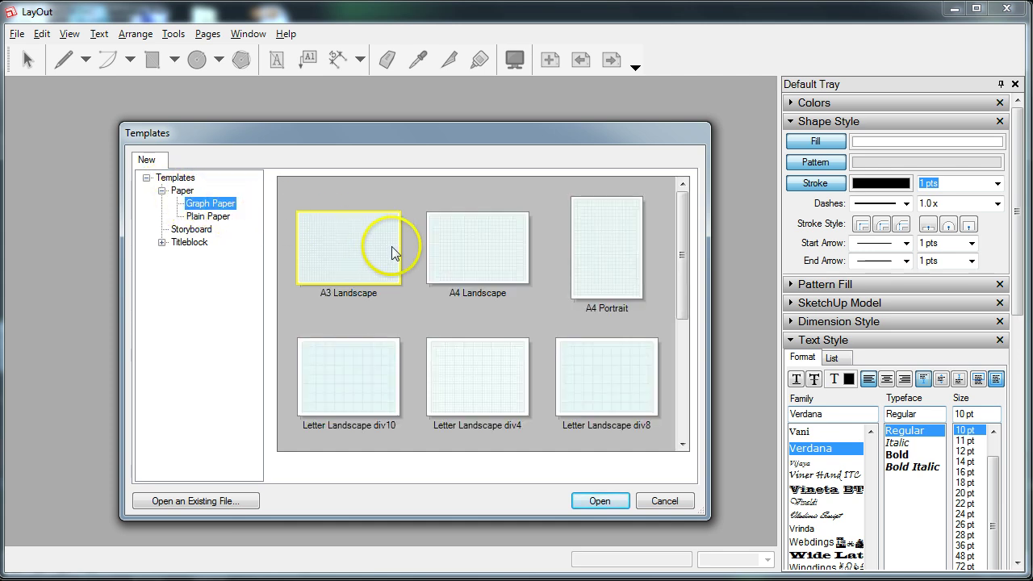
{"action": "left_click", "coordinate": [481, 375]}
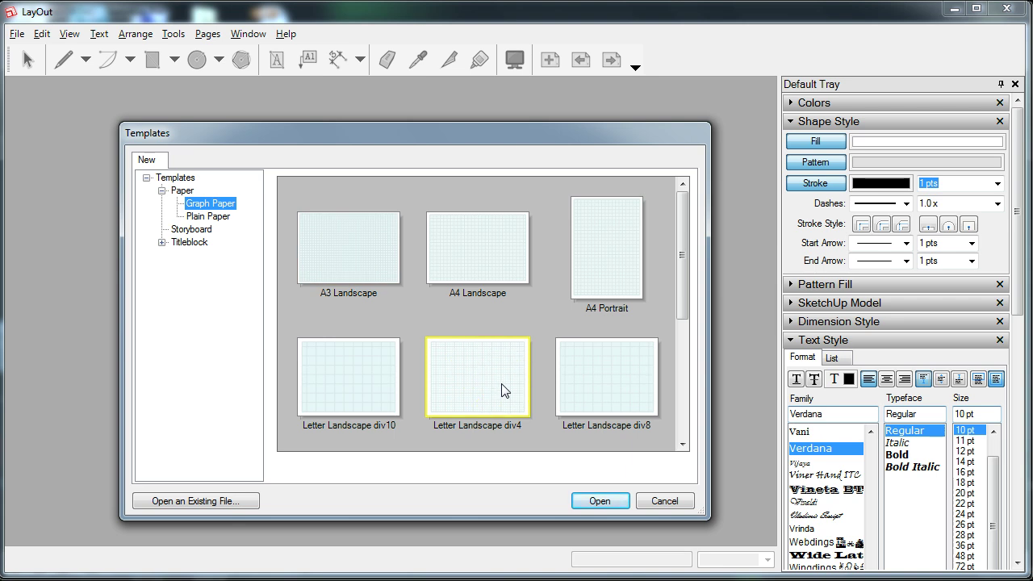
{"action": "left_click", "coordinate": [588, 501]}
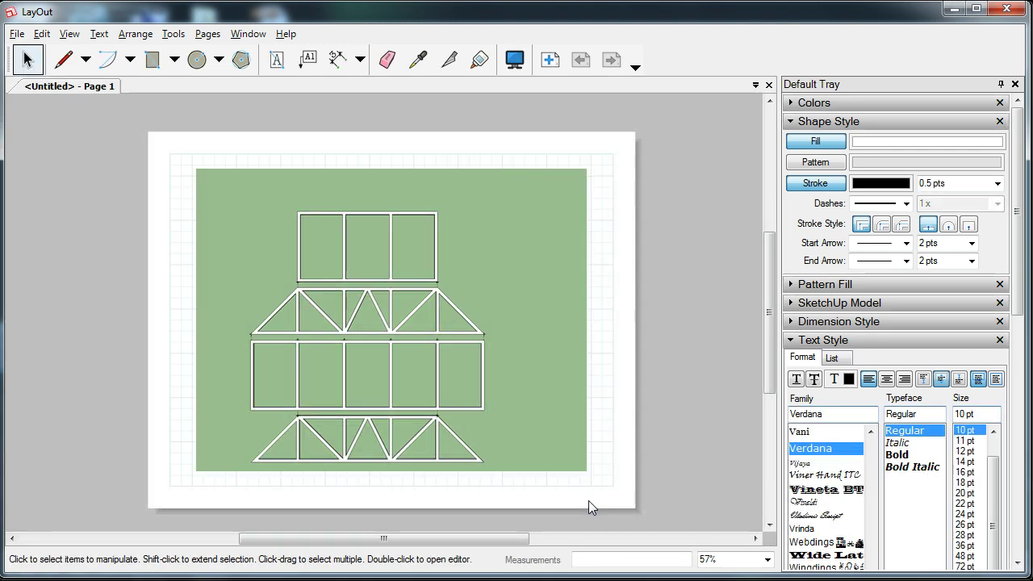
Step: Select the model viewport on the page and collapse all expanded sections of the Default Tray
{"action": "left_click", "coordinate": [516, 390]}
{"action": "left_click", "coordinate": [472, 322]}
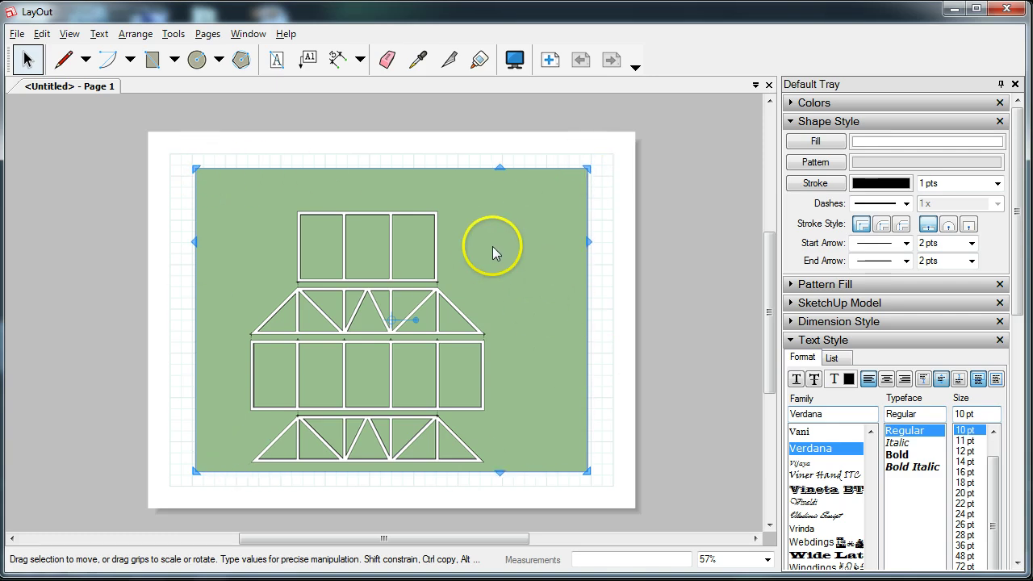
{"action": "left_click", "coordinate": [791, 339]}
{"action": "left_click", "coordinate": [790, 121]}
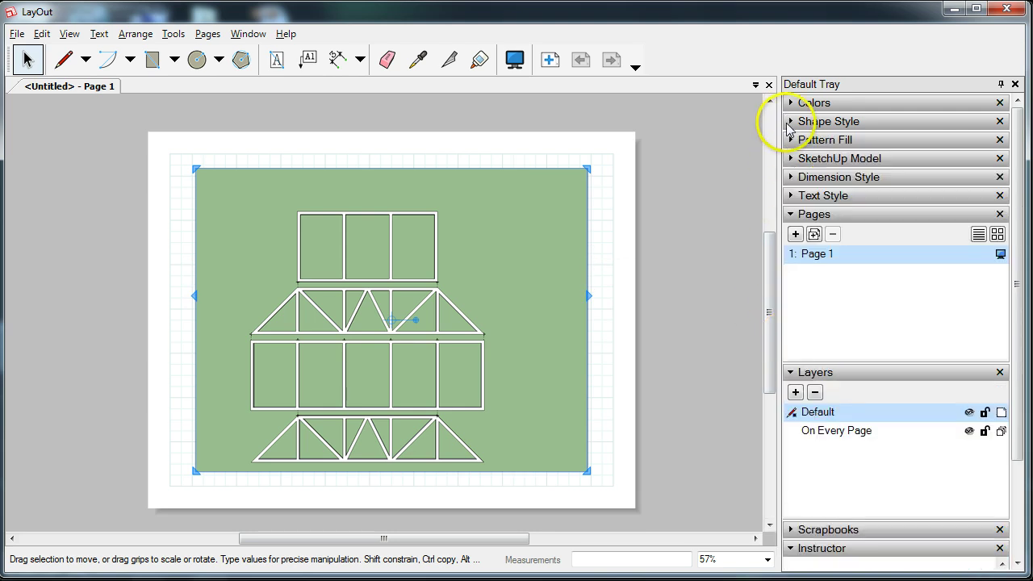
{"action": "left_click", "coordinate": [791, 215]}
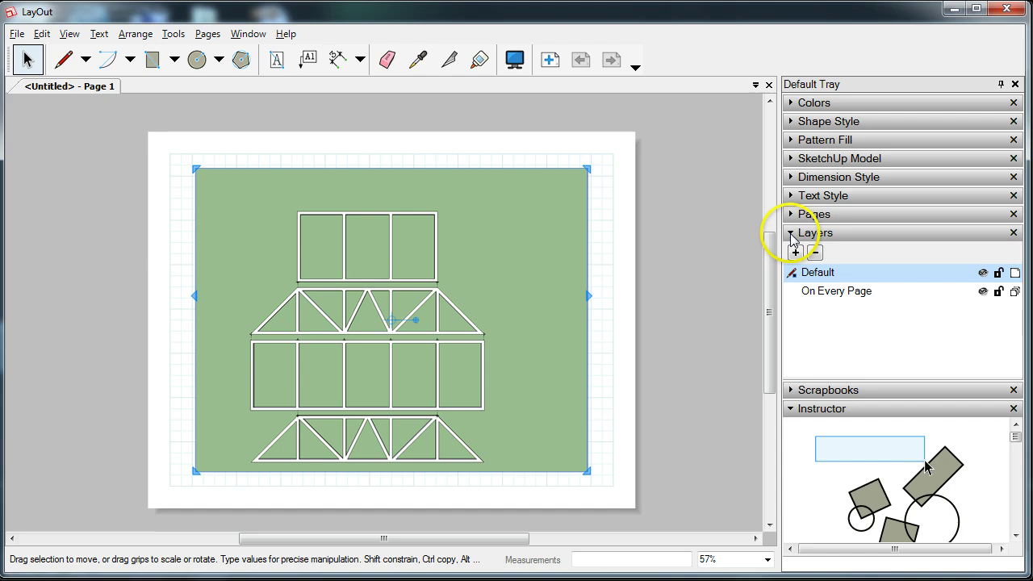
{"action": "left_click", "coordinate": [790, 232]}
{"action": "left_click", "coordinate": [790, 269]}
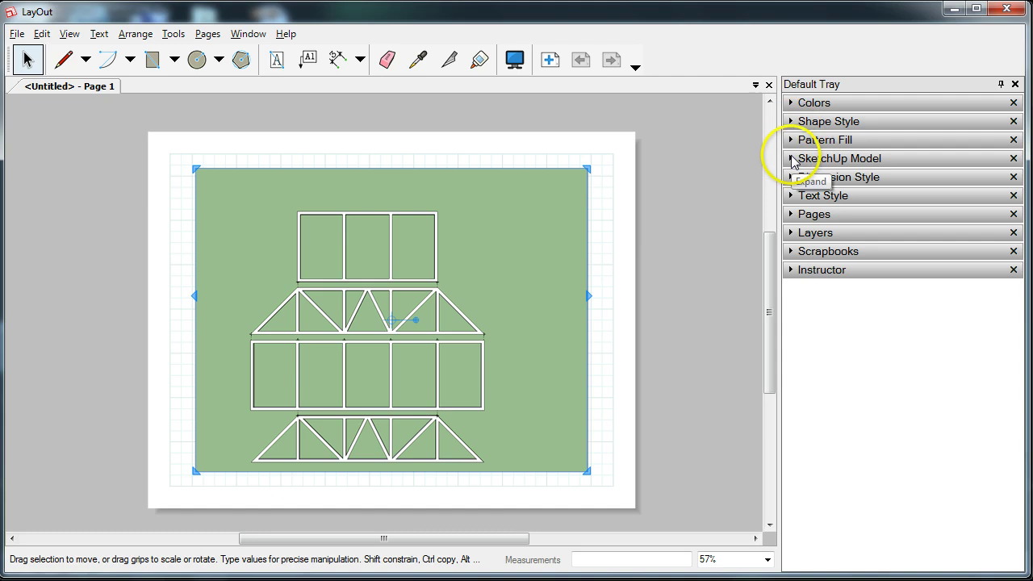
Step: Set the model viewport to orthographic projection at Full Size (1:1) scale
{"action": "left_click", "coordinate": [793, 158]}
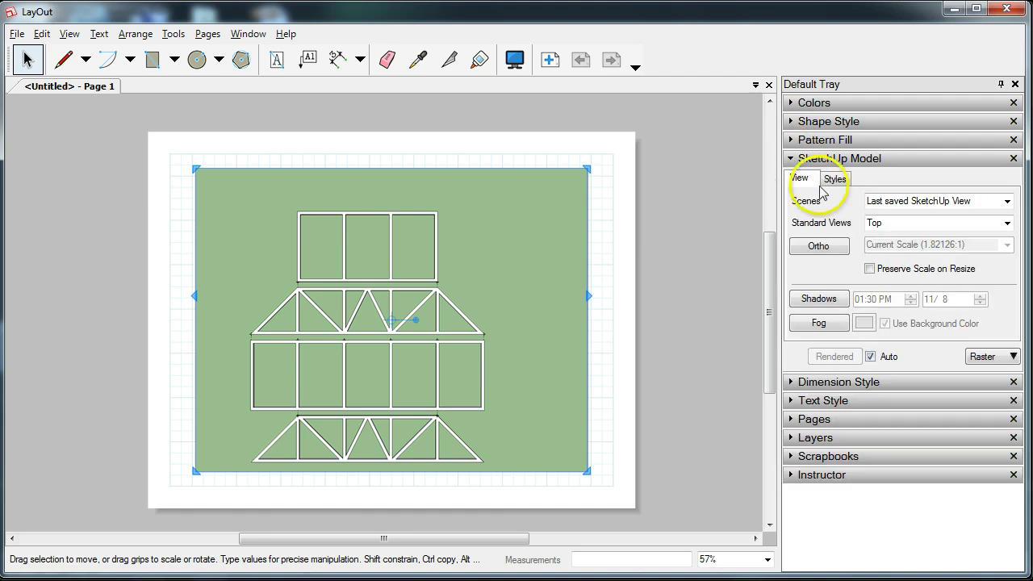
{"action": "left_click", "coordinate": [819, 247]}
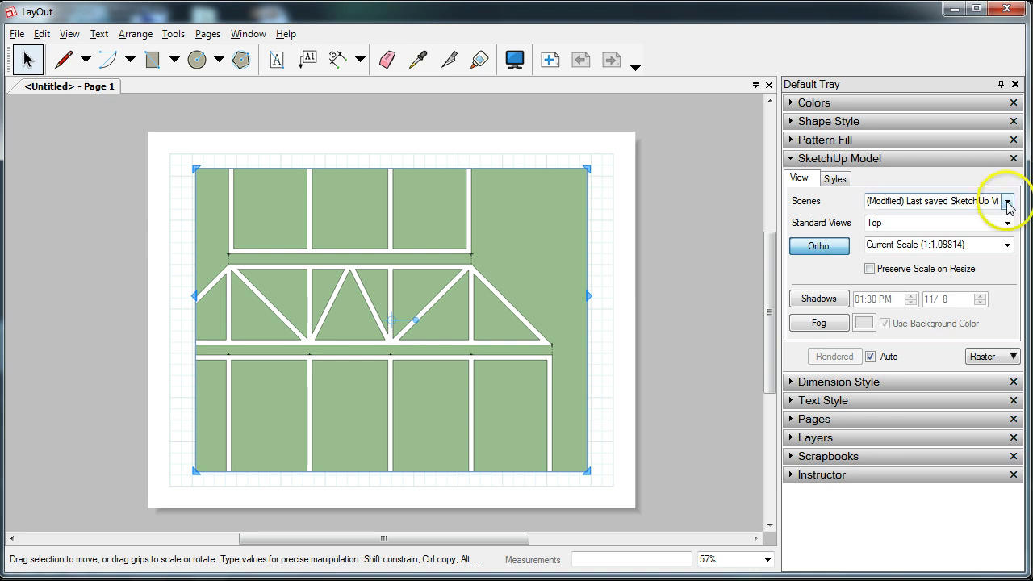
{"action": "left_click", "coordinate": [1006, 245]}
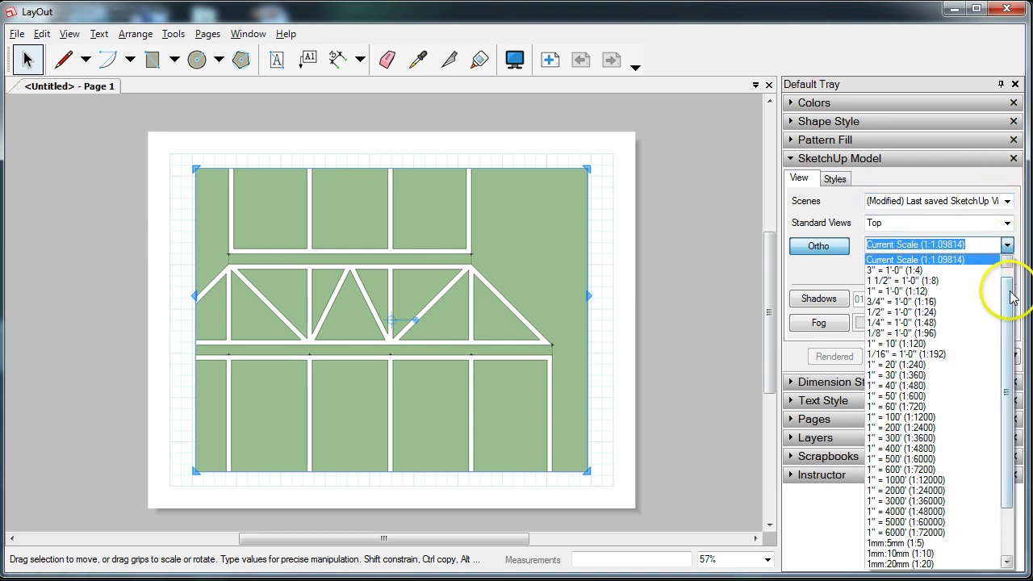
{"action": "left_click", "coordinate": [944, 259]}
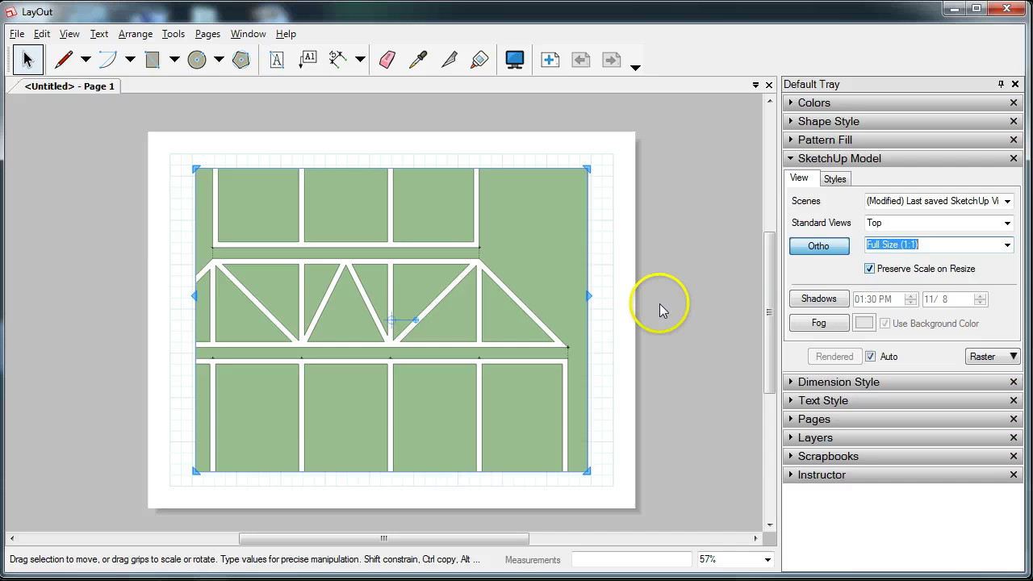
{"action": "left_click", "coordinate": [288, 311]}
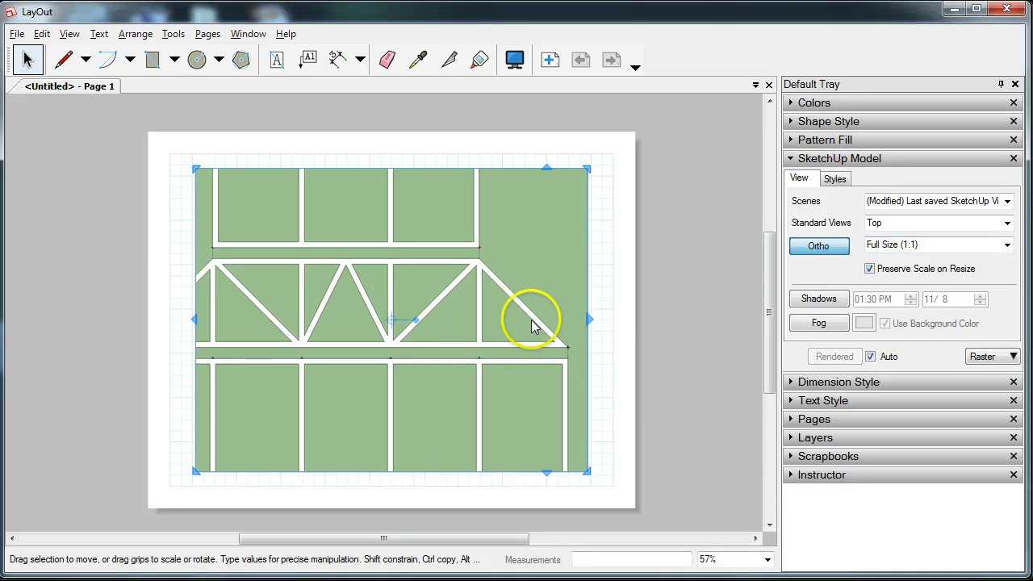
Step: Switch the viewport's rendering to Vector and turn off its background
{"action": "left_click", "coordinate": [1001, 357]}
{"action": "left_click", "coordinate": [1000, 379]}
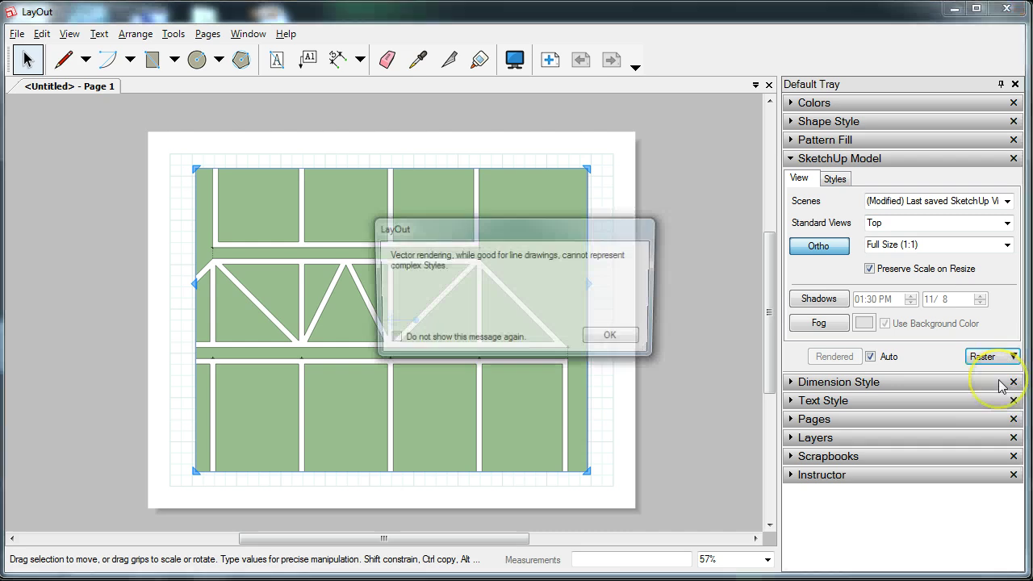
{"action": "left_click", "coordinate": [613, 339]}
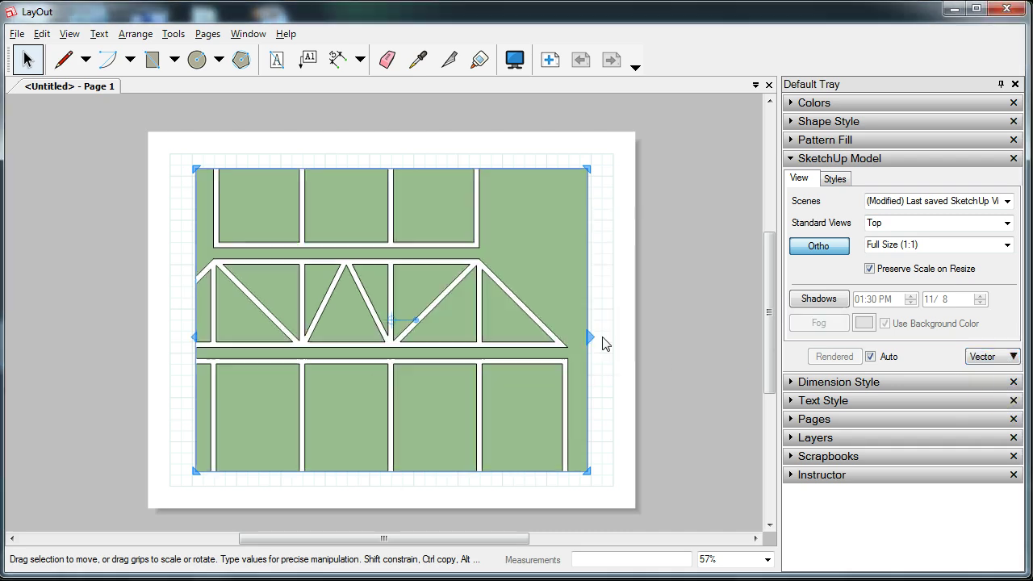
{"action": "left_click", "coordinate": [834, 178]}
{"action": "left_click", "coordinate": [797, 329]}
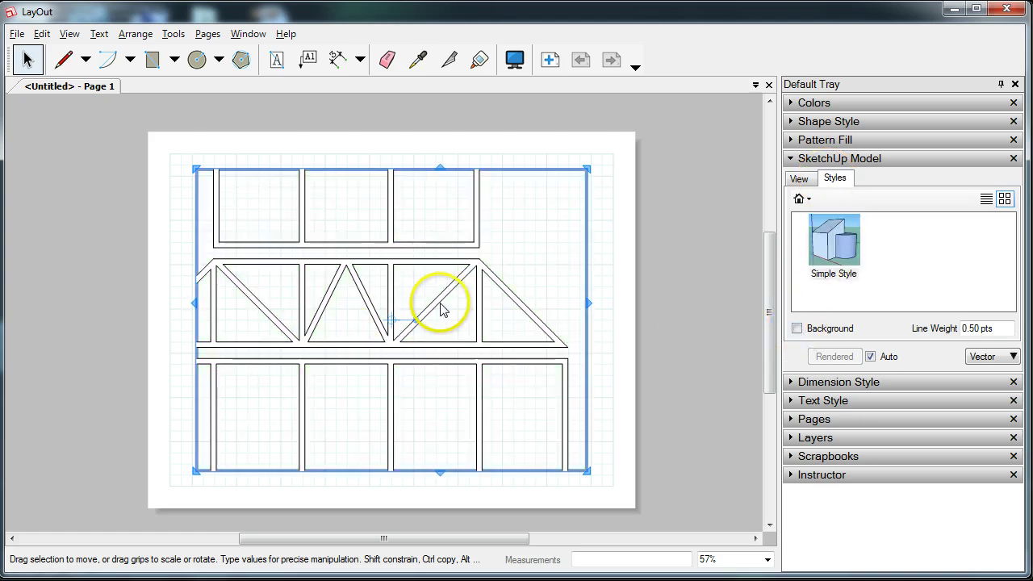
Step: Reposition the viewport and resize its frame so it shows only the upper truss elevation at its full width
{"action": "left_click_drag", "start_coordinate": [442, 309], "coordinate": [471, 324]}
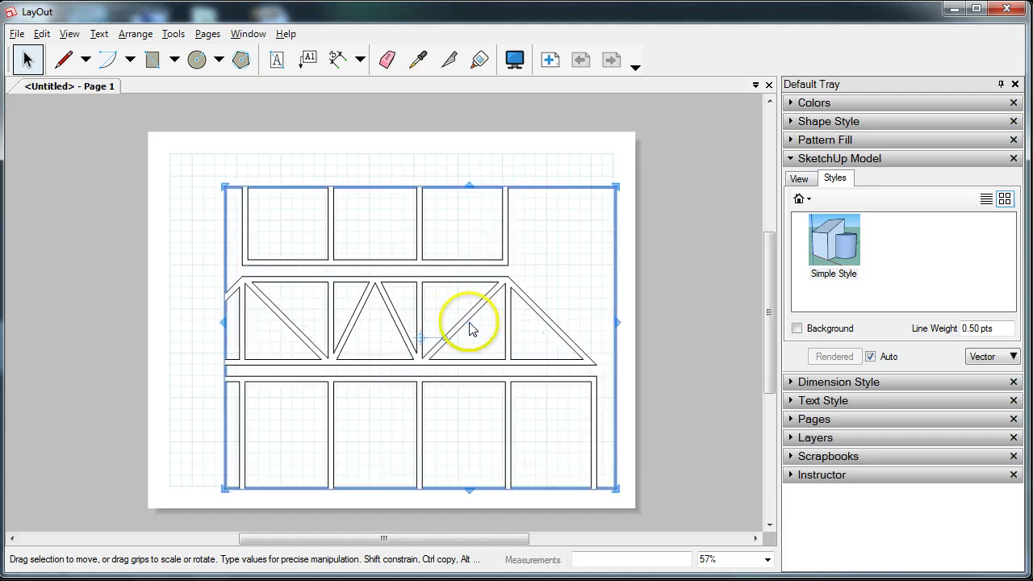
{"action": "left_click", "coordinate": [224, 314]}
{"action": "left_click", "coordinate": [224, 315]}
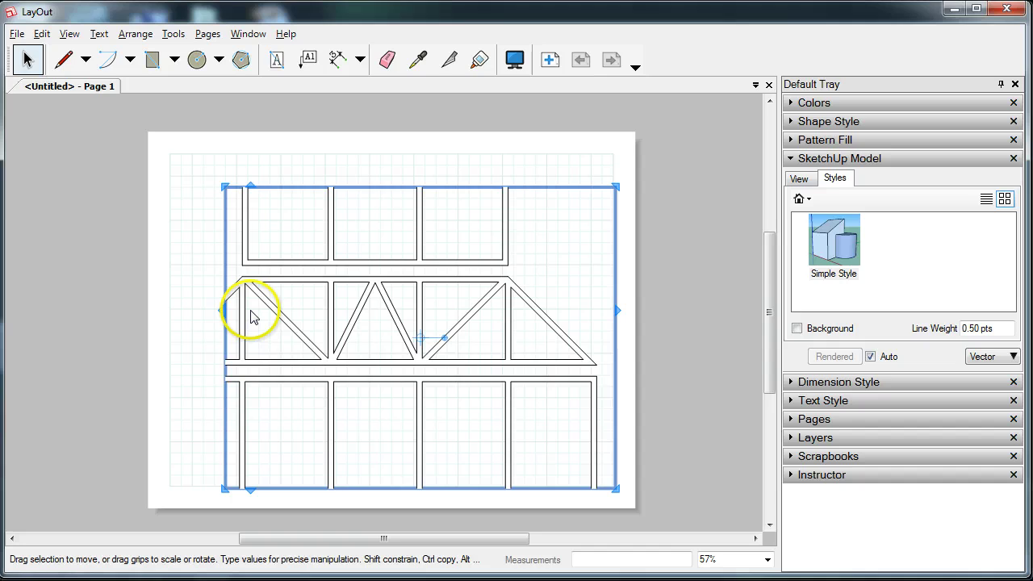
{"action": "left_click_drag", "start_coordinate": [223, 313], "coordinate": [147, 318]}
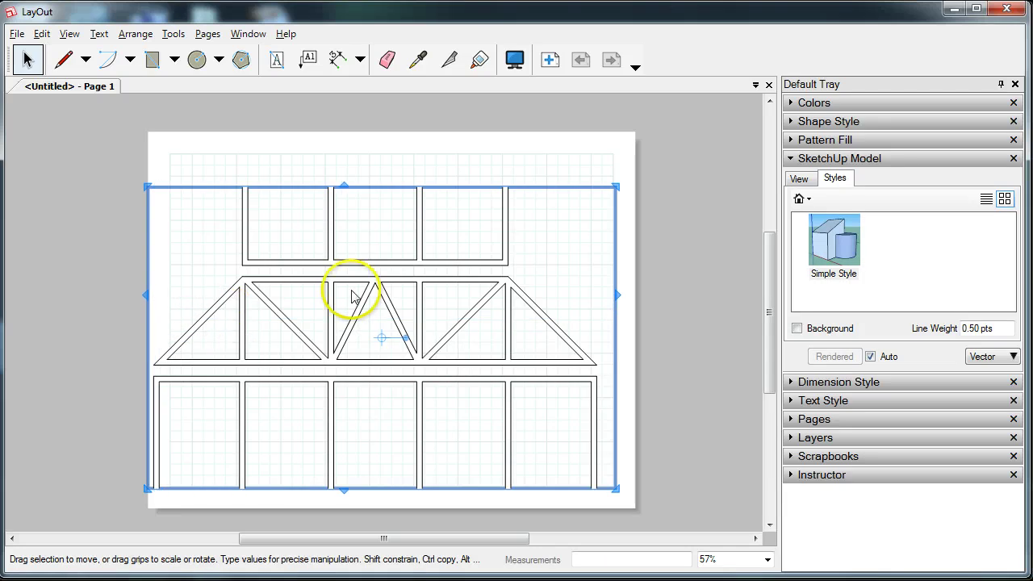
{"action": "left_click_drag", "start_coordinate": [380, 185], "coordinate": [375, 271]}
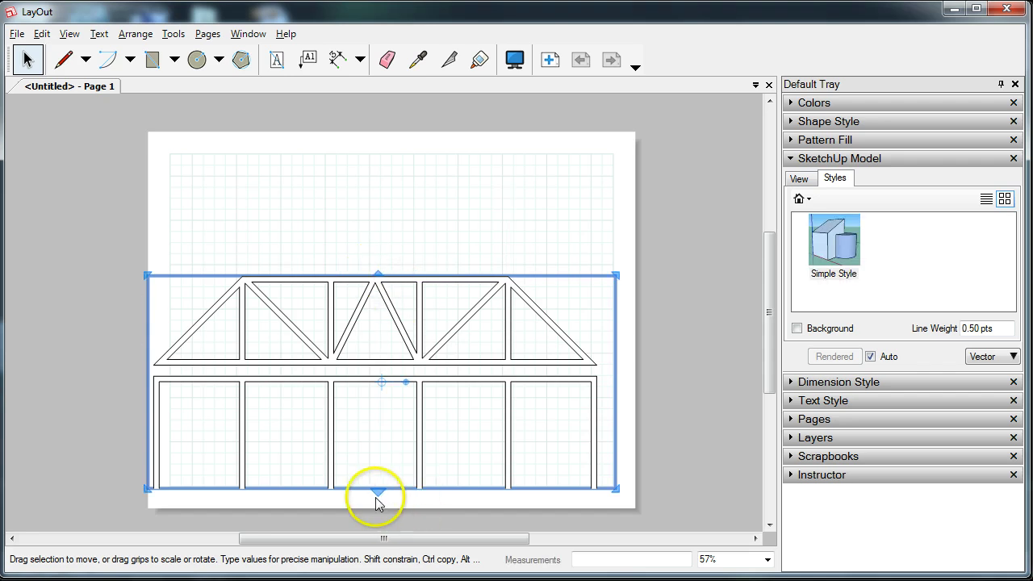
{"action": "left_click_drag", "start_coordinate": [374, 488], "coordinate": [379, 364]}
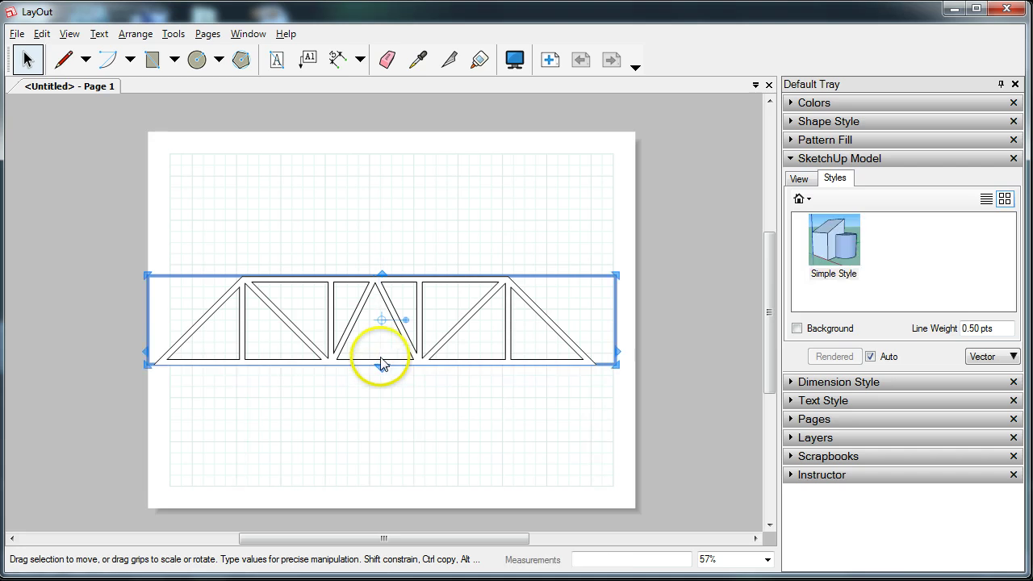
Step: Extend the lower edge of the viewport frame slightly so the truss's whole bottom chord shows, and deselect it
{"action": "left_click", "coordinate": [422, 249]}
{"action": "left_click", "coordinate": [395, 324]}
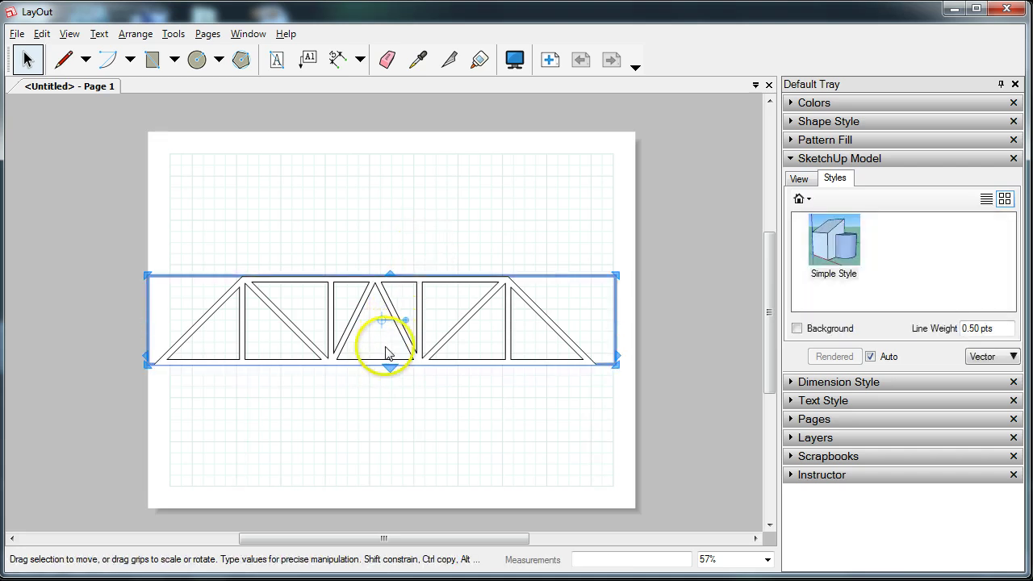
{"action": "mouse_move", "coordinate": [387, 365]}
{"action": "left_mouse_down"}
{"action": "mouse_move", "coordinate": [389, 379]}
{"action": "mouse_move", "coordinate": [387, 367]}
{"action": "left_mouse_up"}
{"action": "left_click", "coordinate": [431, 231]}
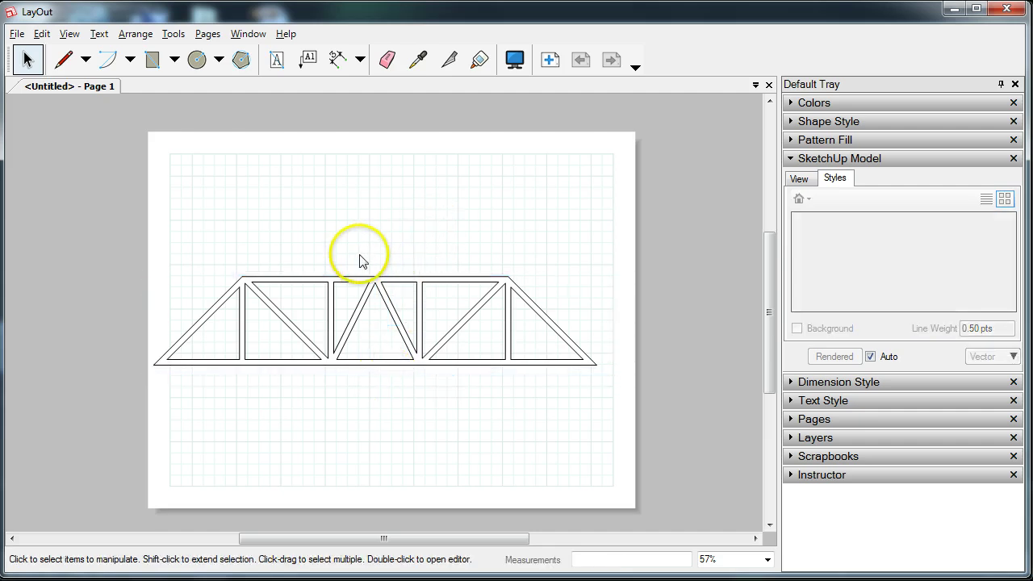
Step: Move the truss viewport sideways so its bottom chord spans the grid area from edge to edge, and deselect it
{"action": "scroll", "coordinate": [363, 279], "scroll_direction": "up", "scroll_amount": 1}
{"action": "left_click", "coordinate": [355, 312]}
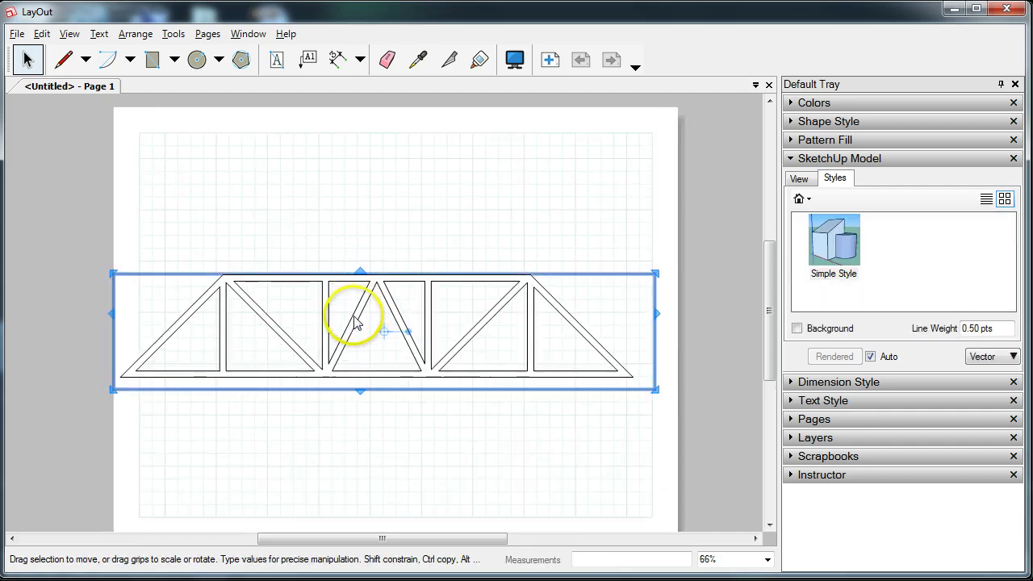
{"action": "mouse_move", "coordinate": [350, 312]}
{"action": "left_mouse_down"}
{"action": "mouse_move", "coordinate": [362, 323]}
{"action": "mouse_move", "coordinate": [370, 310]}
{"action": "left_mouse_up"}
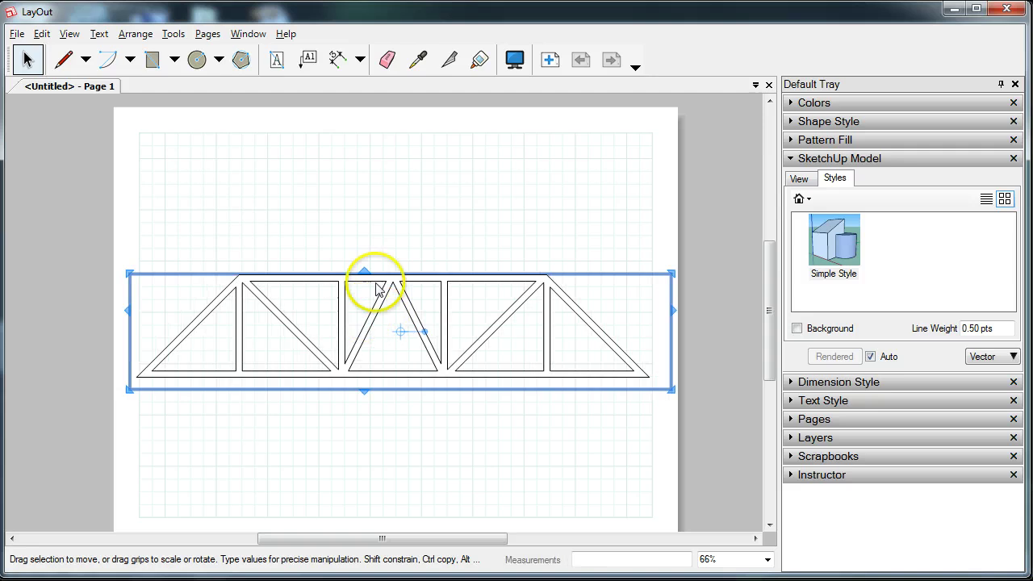
{"action": "left_click", "coordinate": [401, 213]}
{"action": "scroll", "coordinate": [401, 212], "scroll_direction": "down", "scroll_amount": 1}
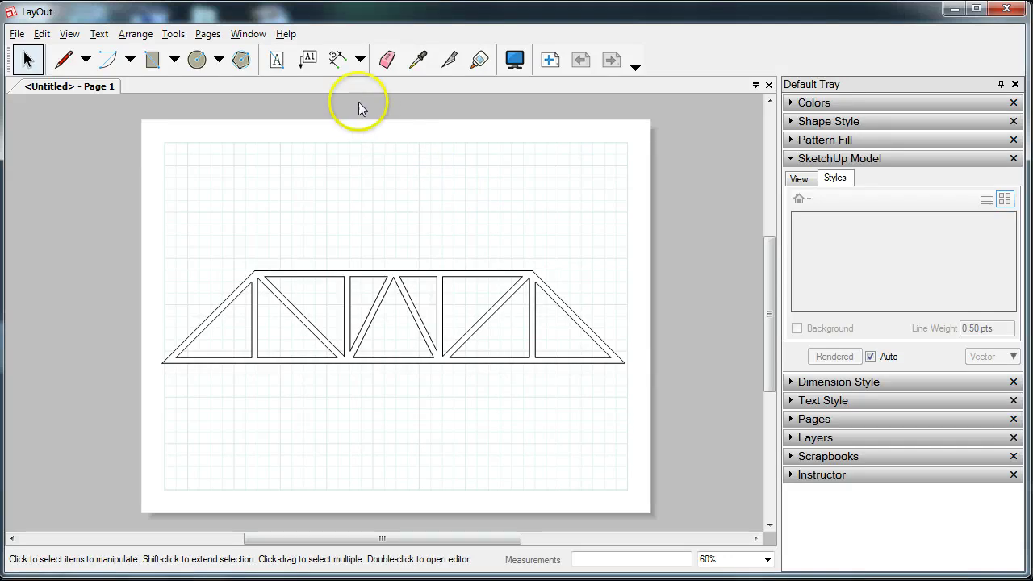
Step: Set the Linear Dimension style to centered text on the dimension line with 1/8" precision
{"action": "left_click", "coordinate": [333, 64]}
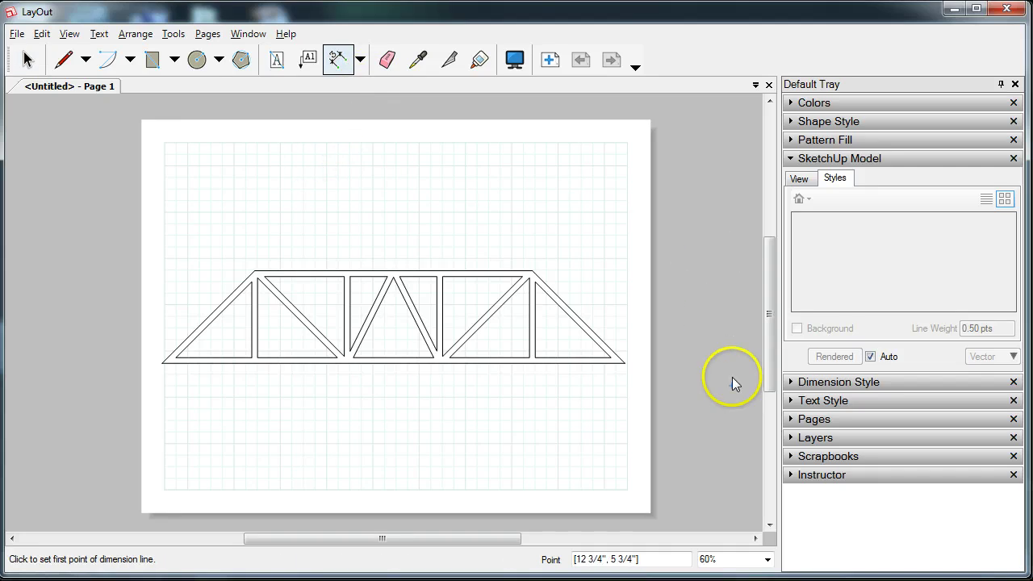
{"action": "left_click", "coordinate": [788, 382]}
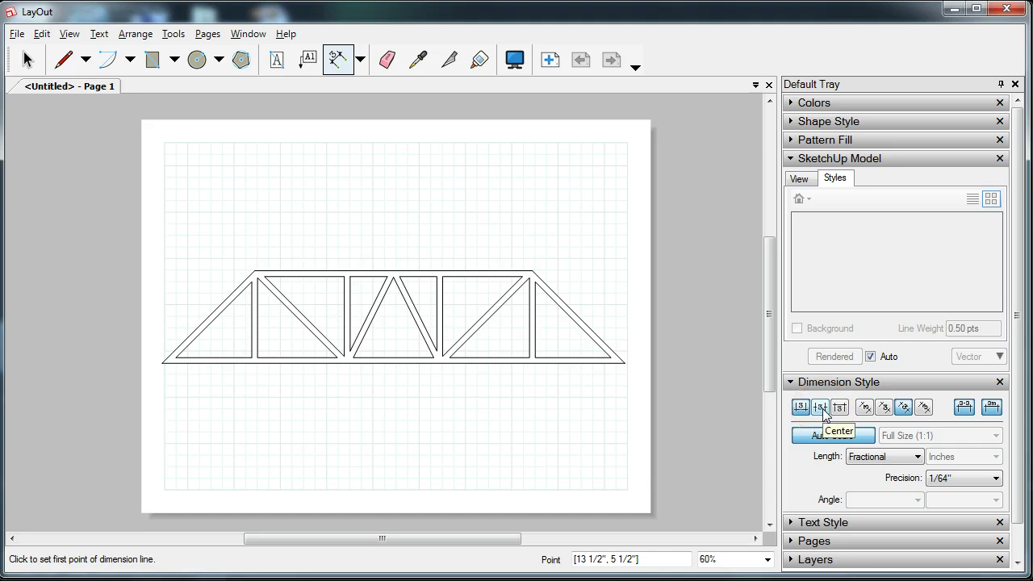
{"action": "left_click", "coordinate": [820, 408]}
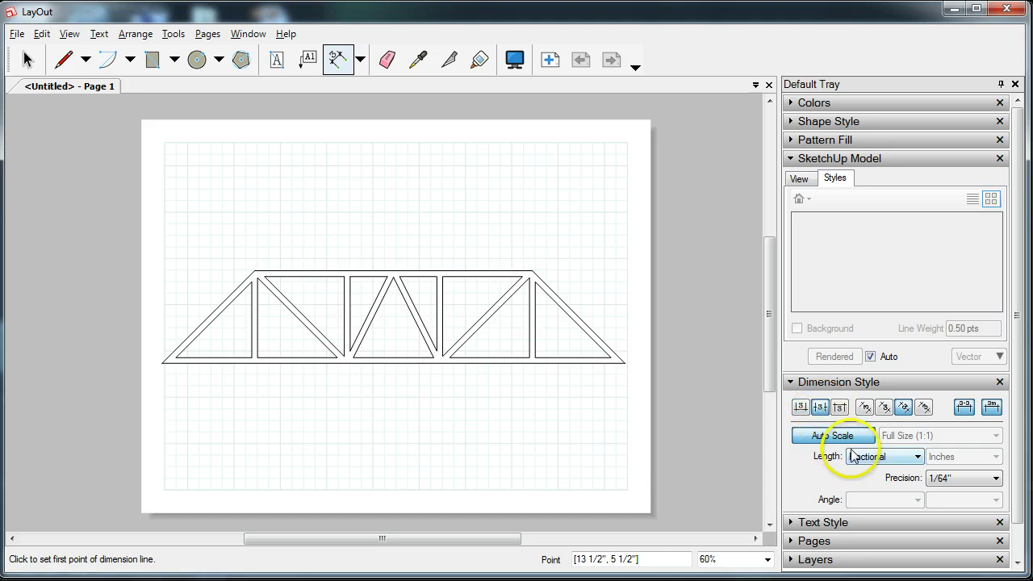
{"action": "left_click", "coordinate": [962, 478]}
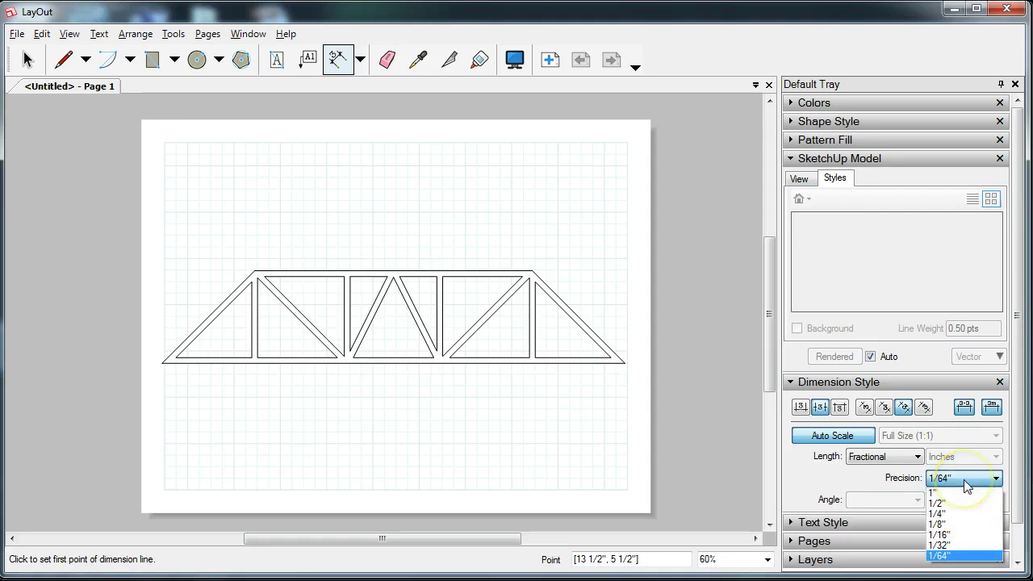
{"action": "left_click", "coordinate": [951, 525]}
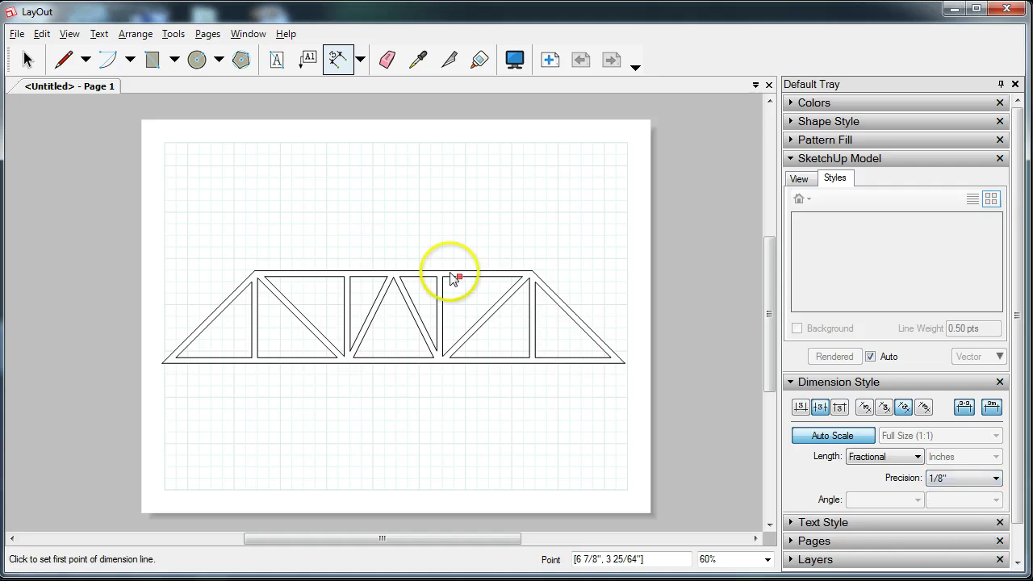
Step: Dimension the truss's top chord from corner to corner, placing the dimension line just above it
{"action": "left_click", "coordinate": [253, 272]}
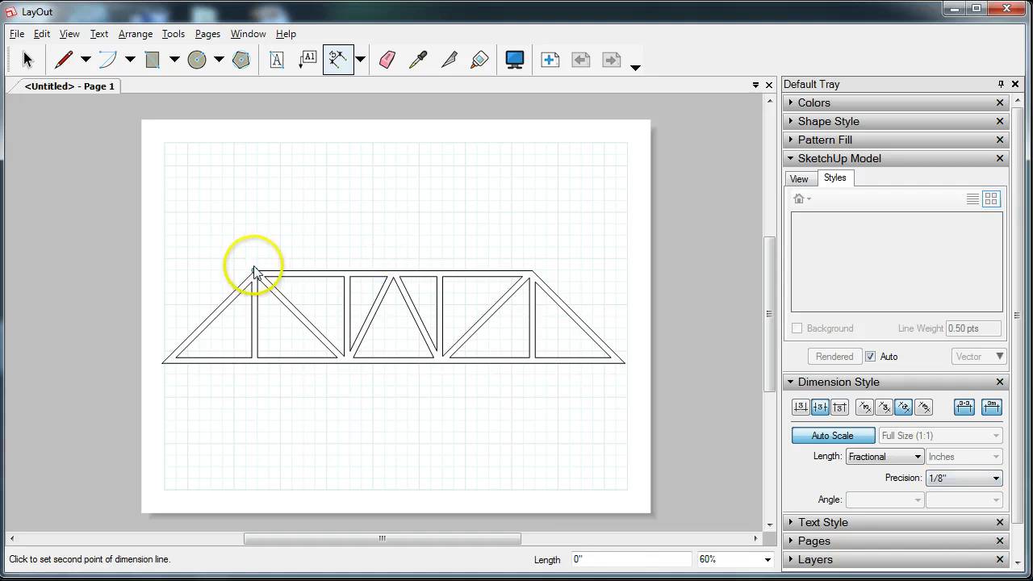
{"action": "left_click", "coordinate": [531, 271]}
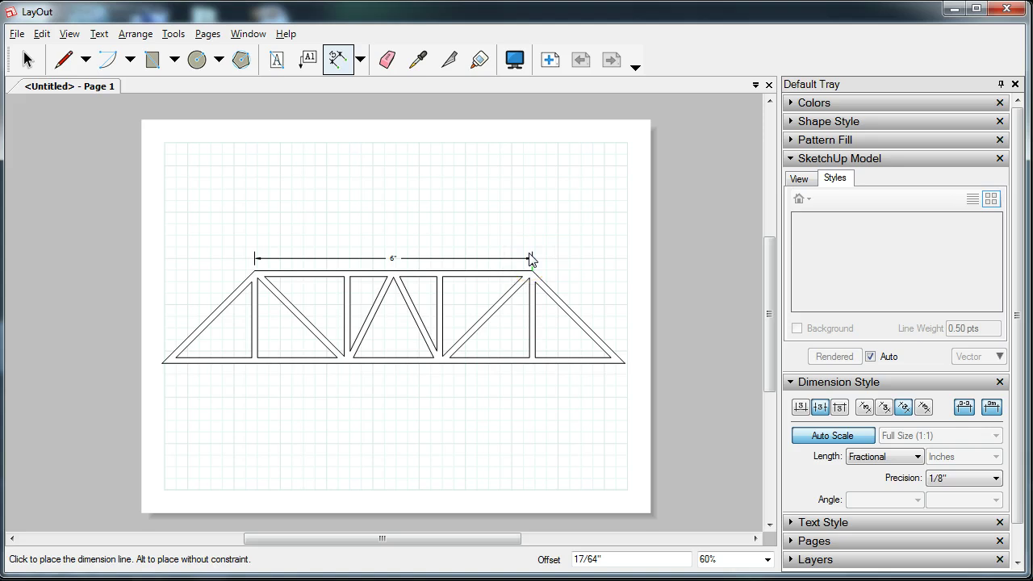
{"action": "left_click", "coordinate": [531, 259]}
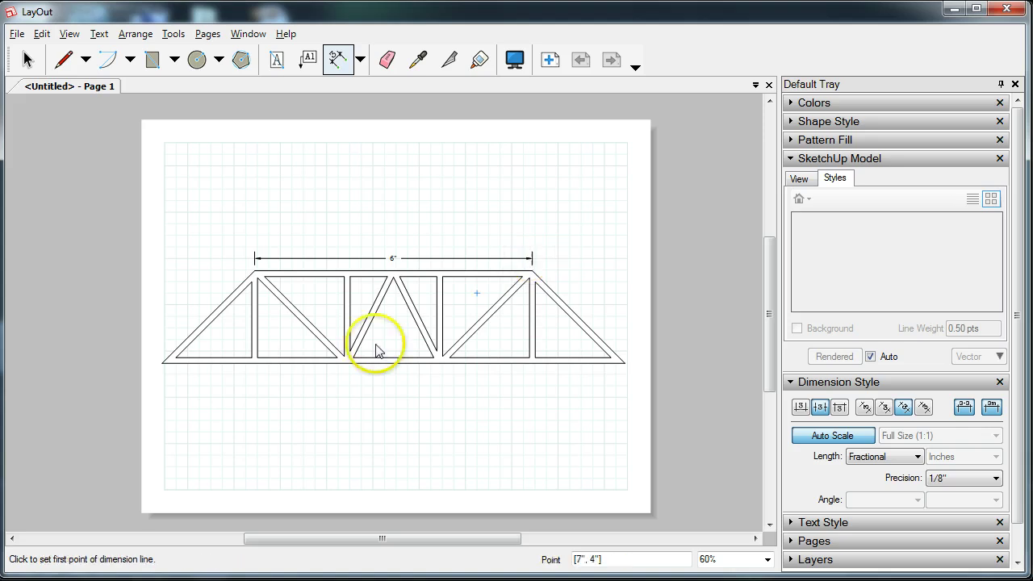
Step: Dimension the full length of the truss's bottom chord, placing the dimension line just below it
{"action": "left_click", "coordinate": [163, 363]}
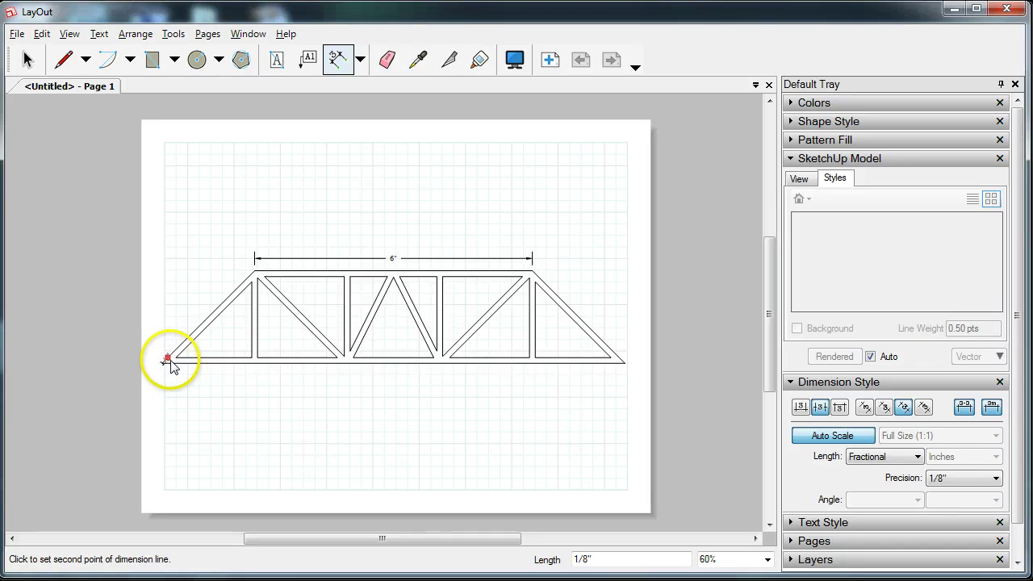
{"action": "key", "text": "Escape"}
{"action": "left_click", "coordinate": [161, 363]}
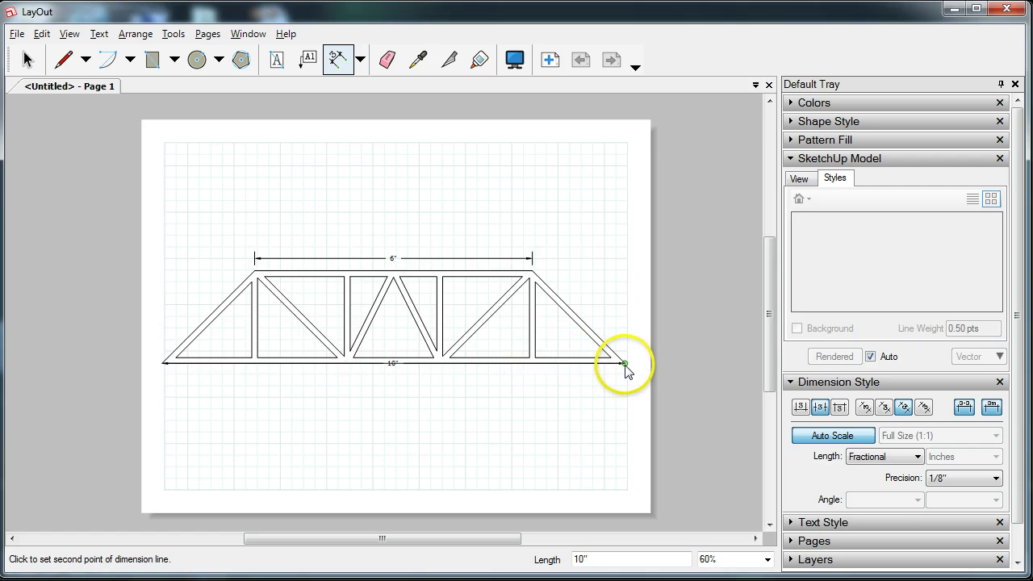
{"action": "left_click", "coordinate": [623, 363]}
{"action": "left_click", "coordinate": [608, 377]}
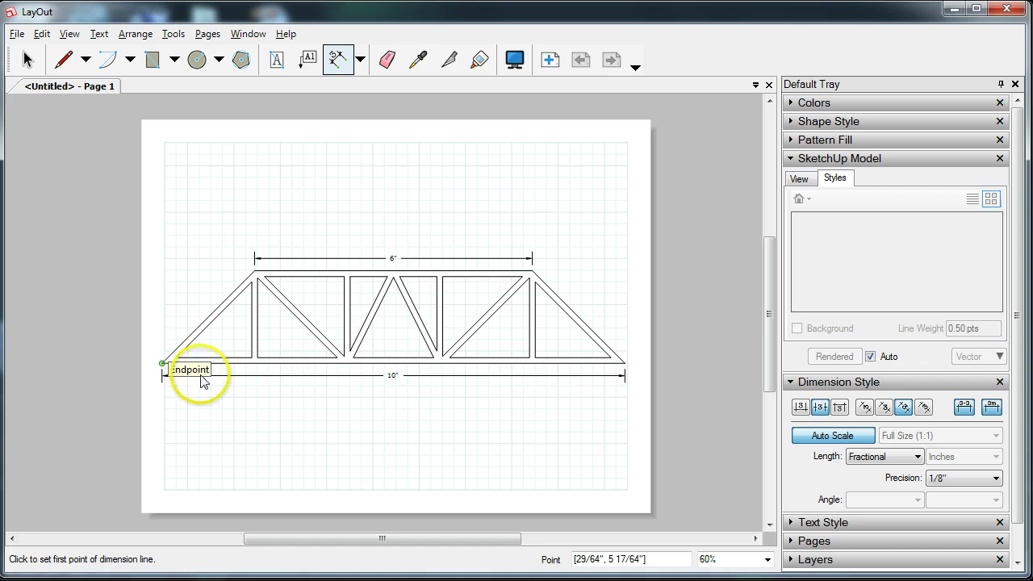
Step: Dimension the truss's vertical height from its upper left corner to its lower left end, placing the dimension outside the left end
{"action": "left_click", "coordinate": [253, 271]}
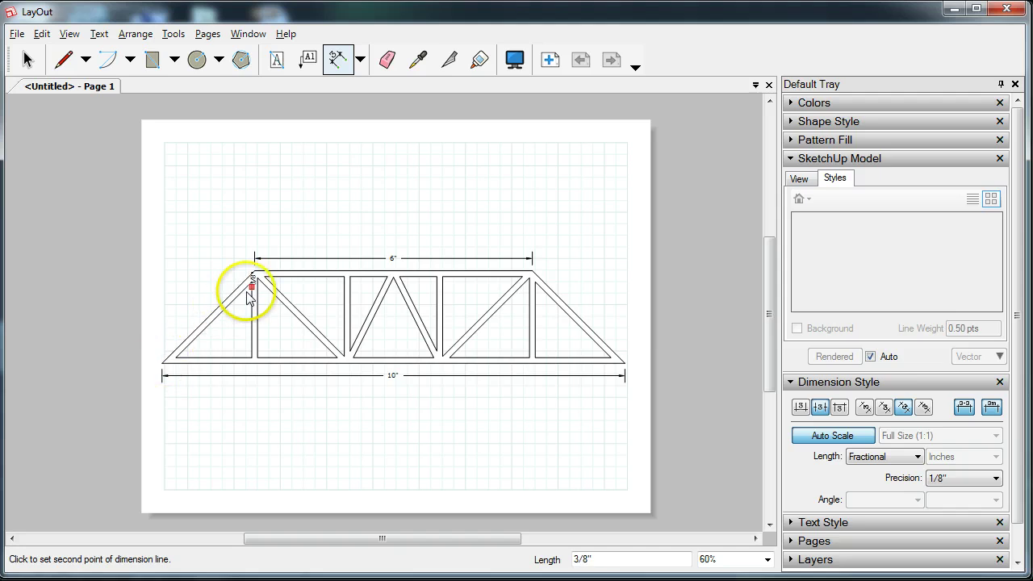
{"action": "left_click", "coordinate": [163, 364]}
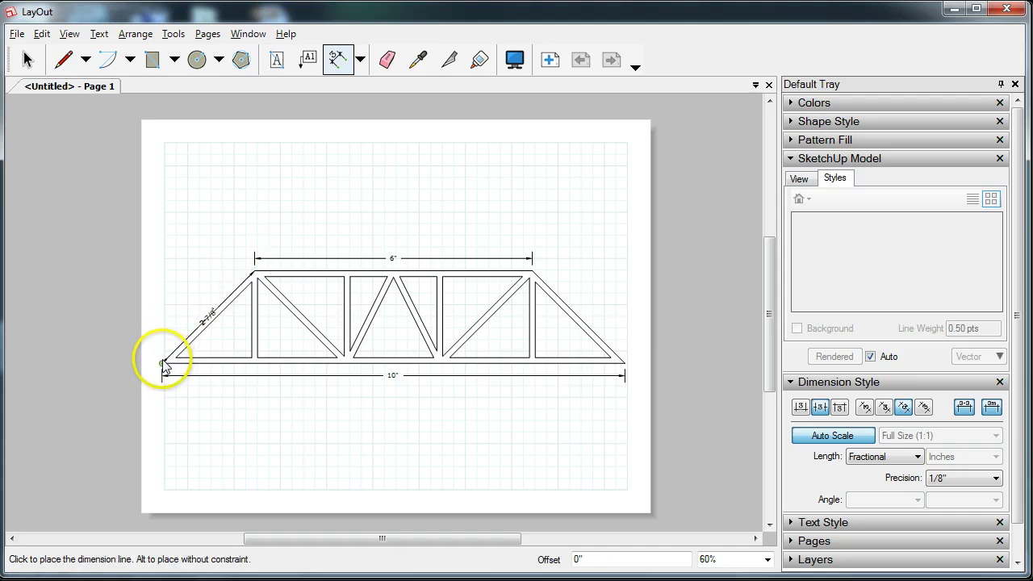
{"action": "left_click", "coordinate": [159, 366]}
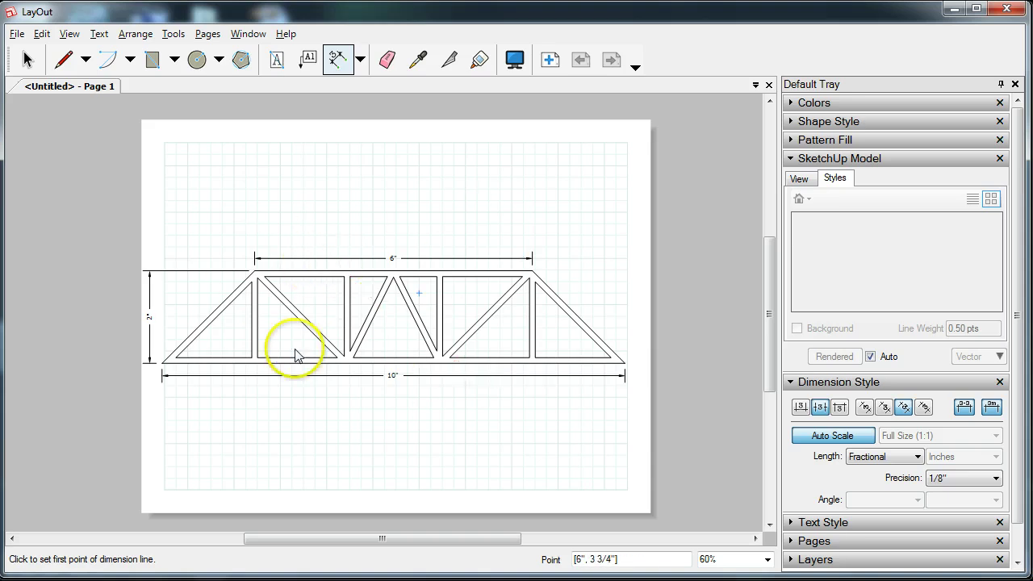
Step: Add a text box above the truss containing the person's name followed by "Period 4"
{"action": "left_click", "coordinate": [278, 63]}
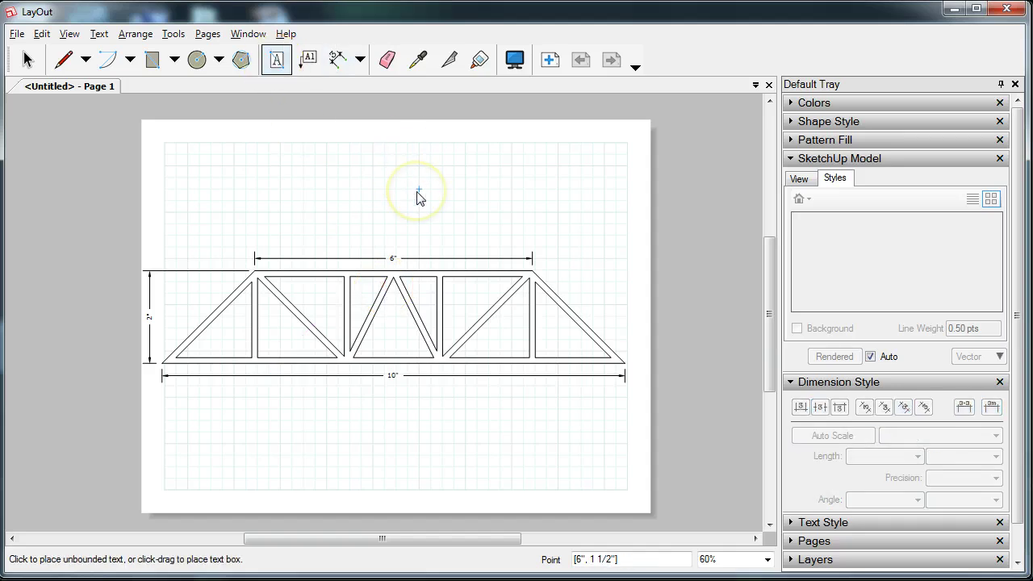
{"action": "left_click_drag", "start_coordinate": [419, 191], "coordinate": [542, 213]}
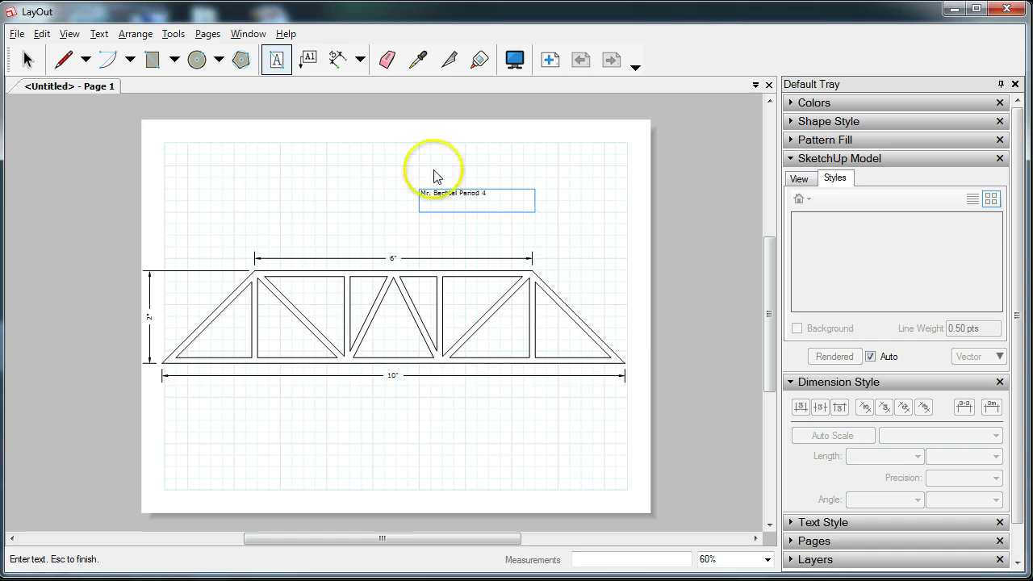
{"action": "left_click", "coordinate": [26, 60]}
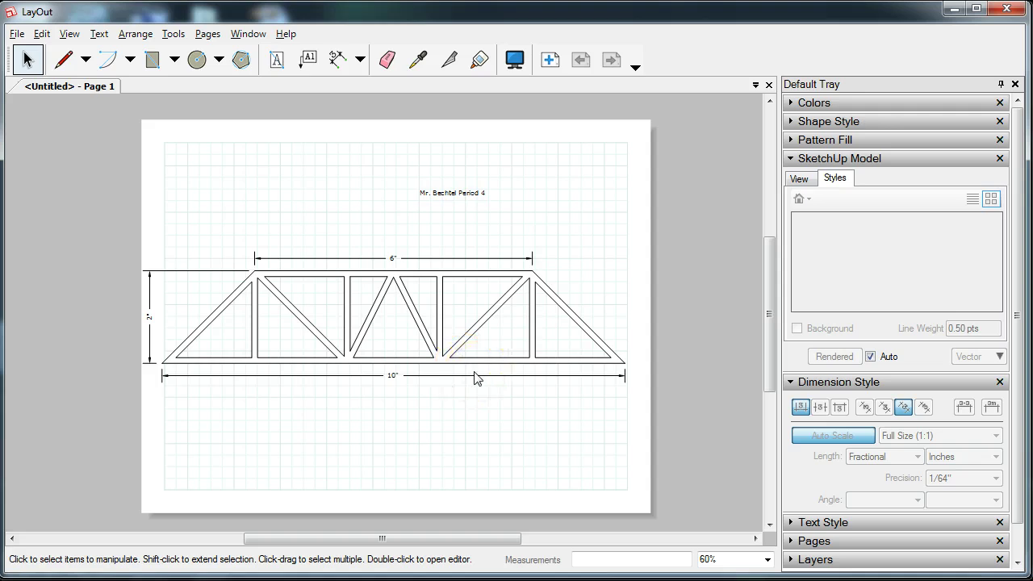
Step: Check the page setup for Letter paper in landscape orientation and accept it
{"action": "left_click", "coordinate": [15, 35]}
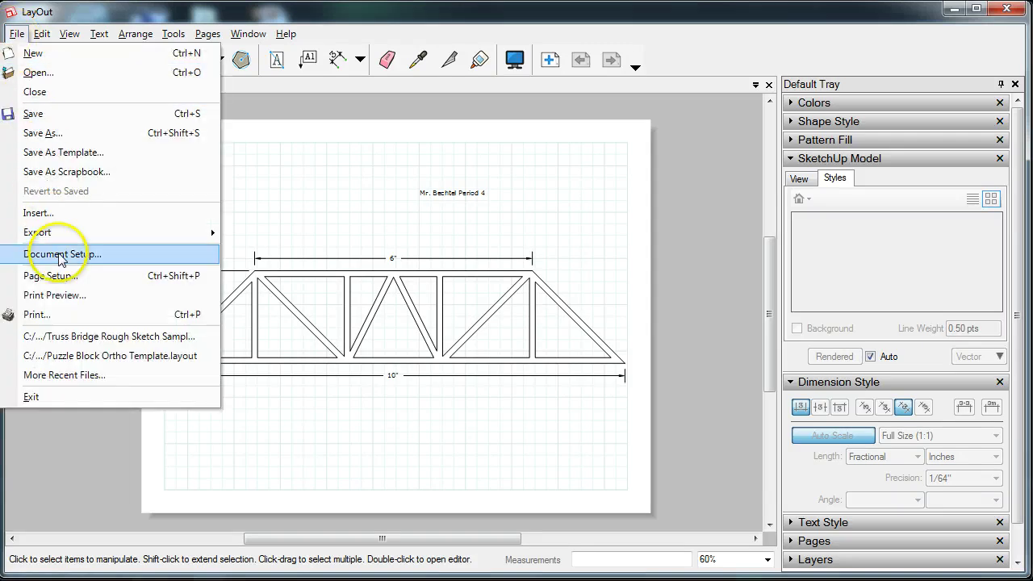
{"action": "left_click", "coordinate": [68, 275]}
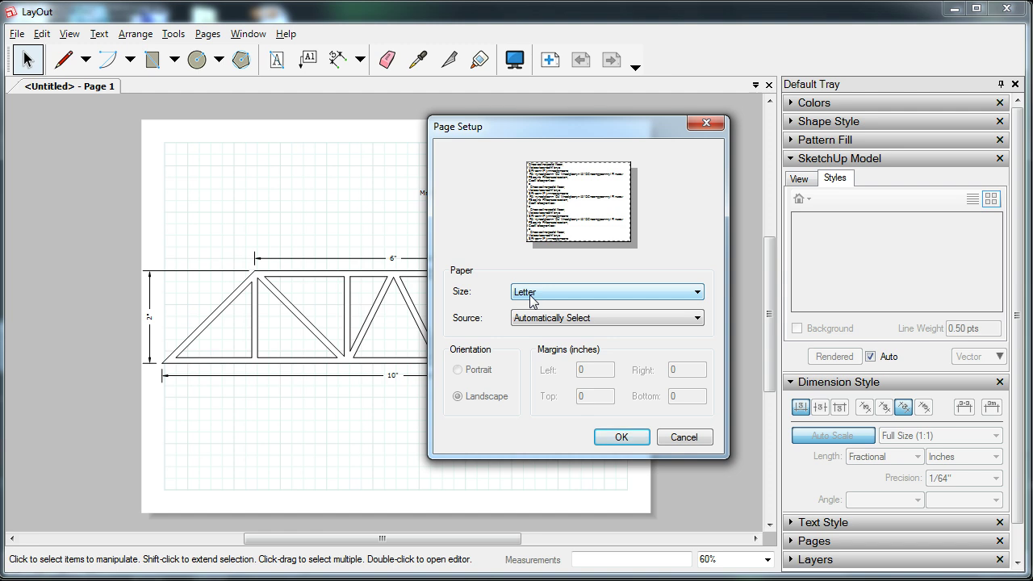
{"action": "left_click", "coordinate": [620, 438]}
Step: Preview the printed page to check the dimensioned truss and text, and close the preview
{"action": "left_click", "coordinate": [17, 34]}
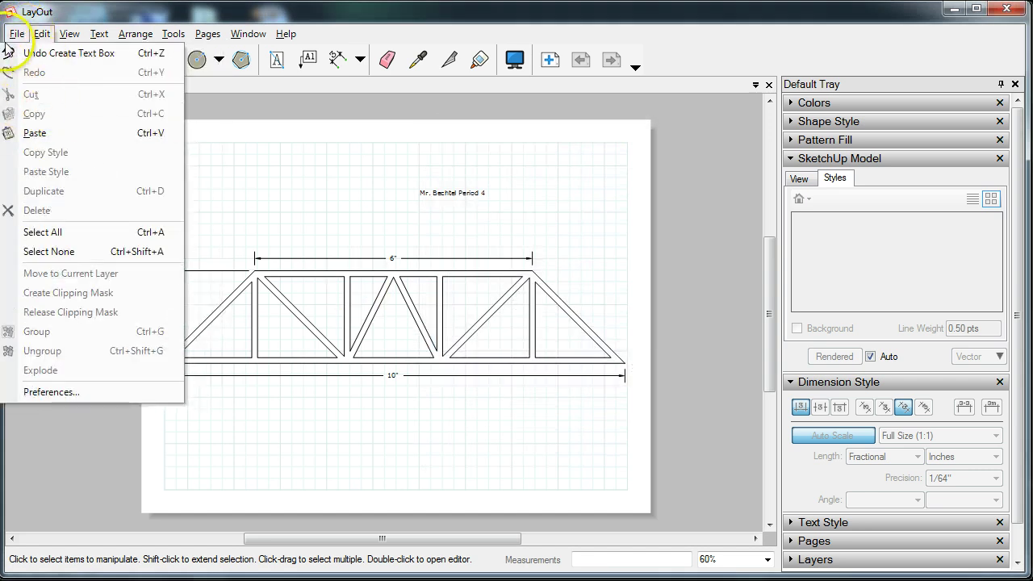
{"action": "left_click", "coordinate": [55, 295]}
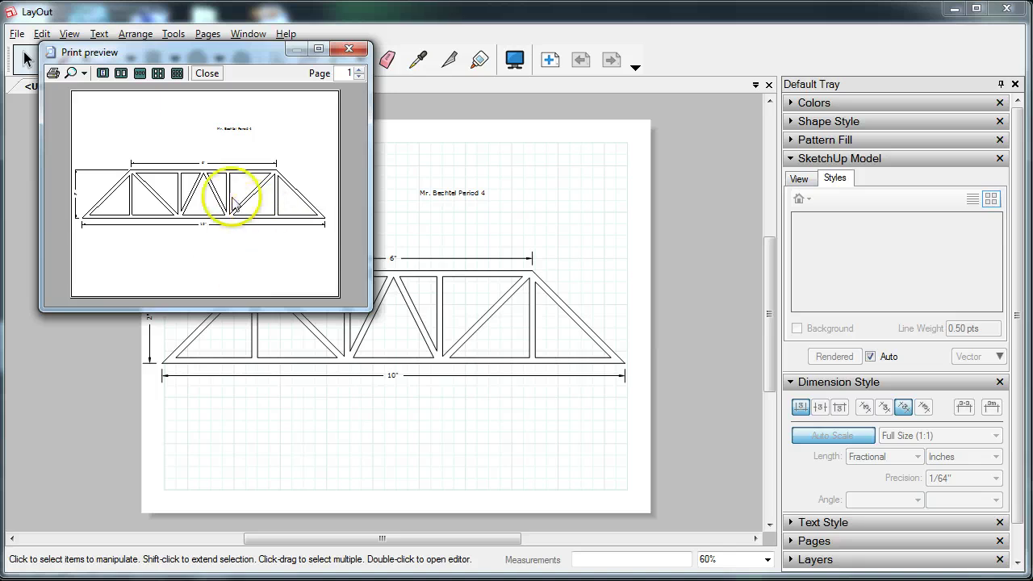
{"action": "left_click", "coordinate": [349, 49]}
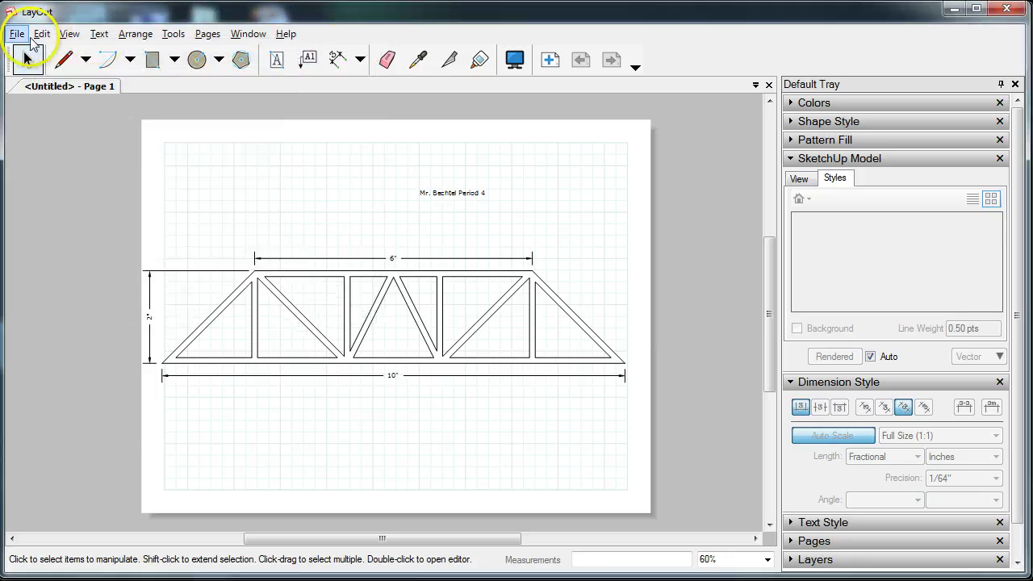
Step: Print one copy of all pages on the Lab 165 printer
{"action": "left_click", "coordinate": [17, 35]}
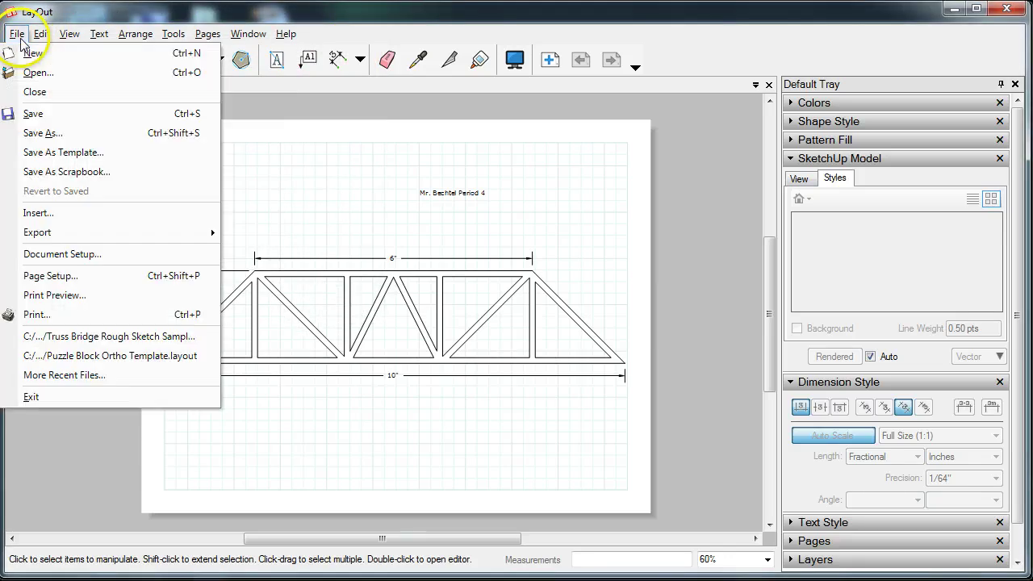
{"action": "left_click", "coordinate": [63, 317]}
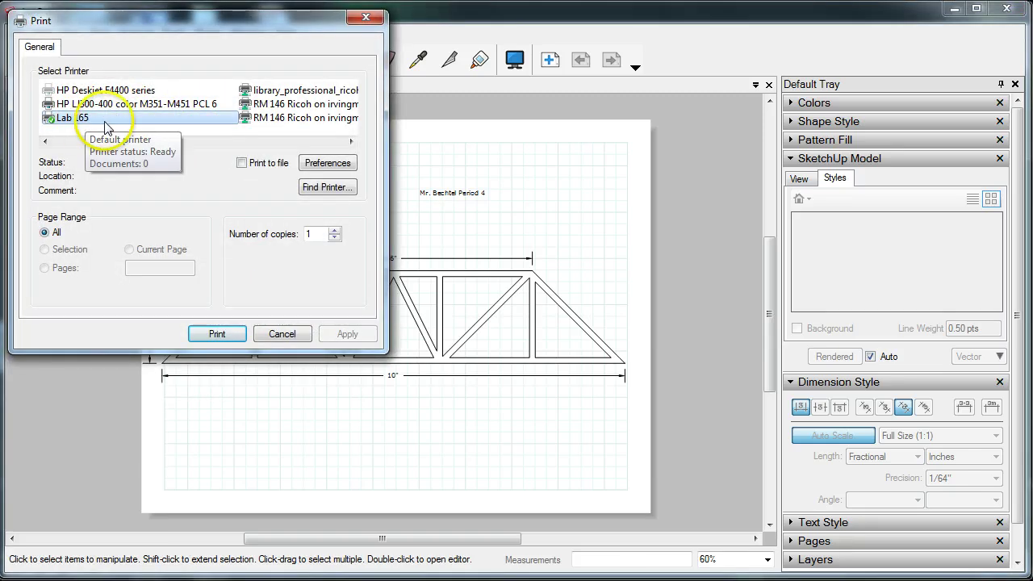
{"action": "left_click", "coordinate": [216, 333]}
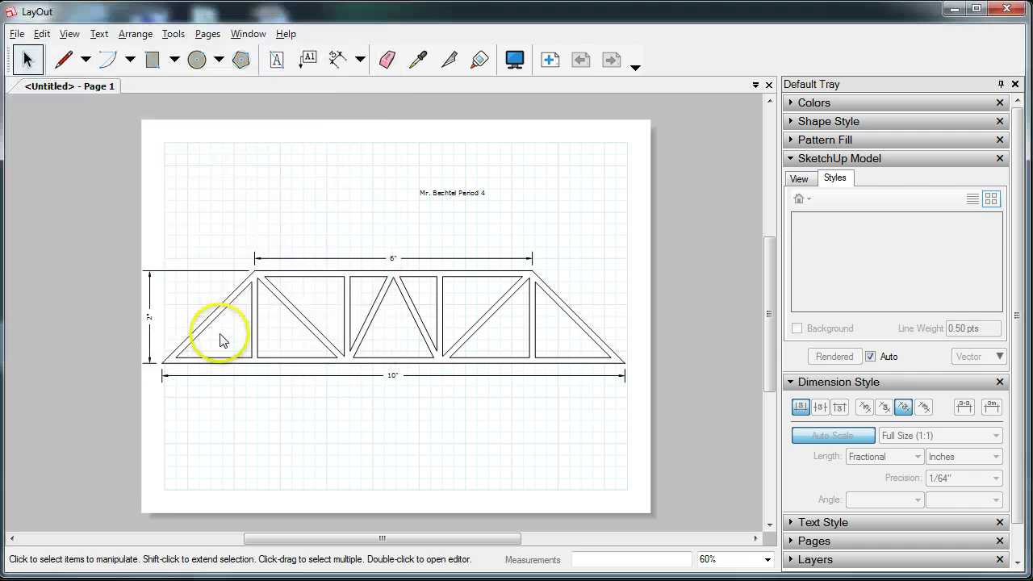